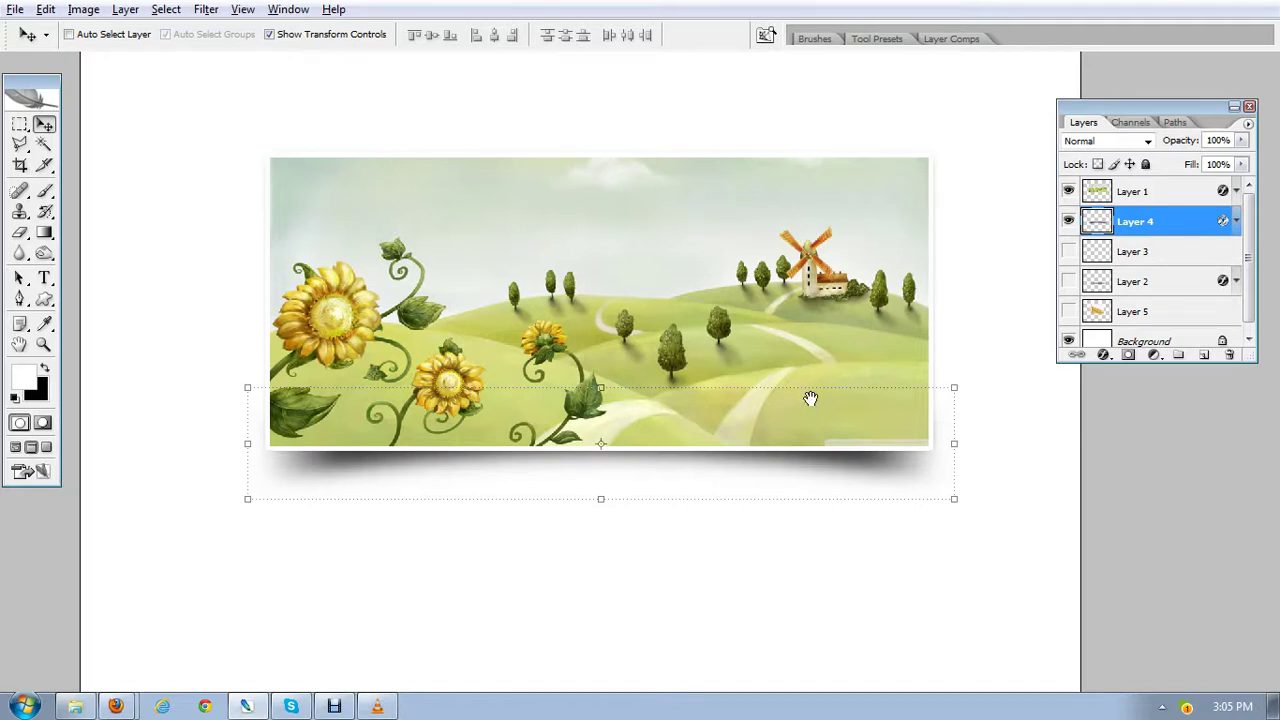
Step: Review card 5's shadow in the numbered reference, then nudge the landscape banner slightly lower
mouse_move(810, 398)
left_mouse_down()
mouse_move(797, 366)
mouse_move(802, 375)
left_mouse_up()
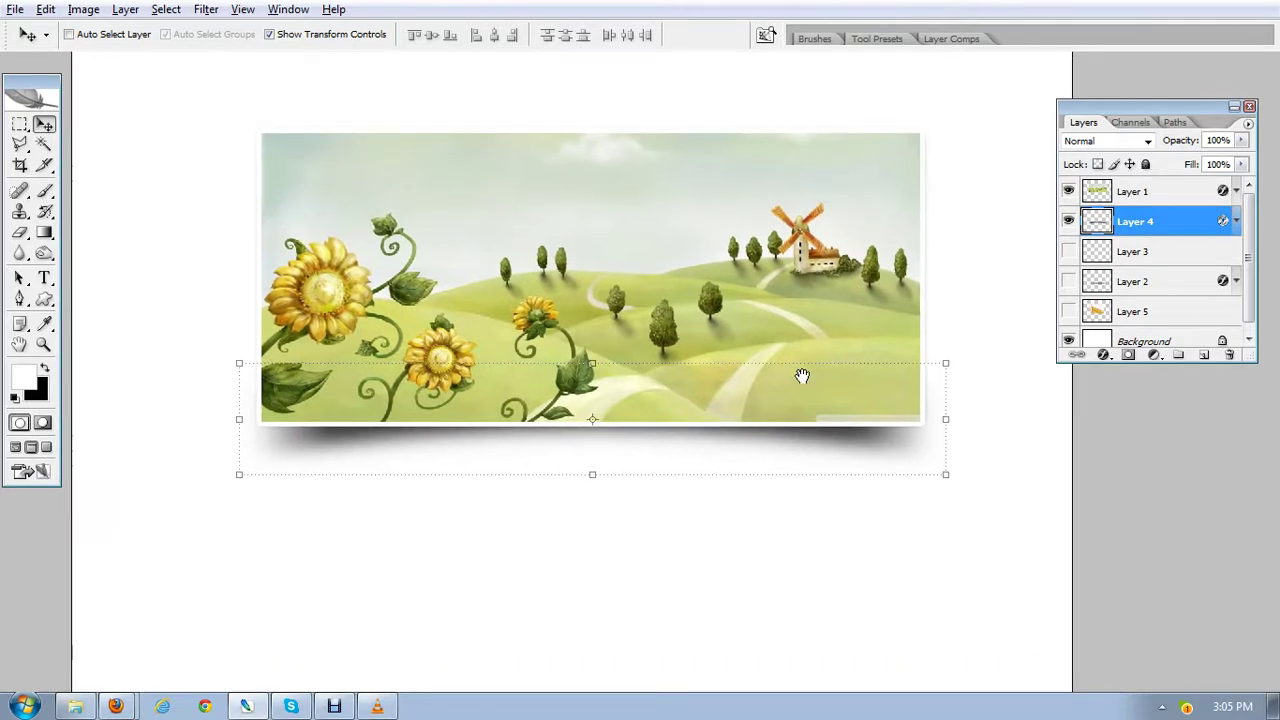
key("alt+Tab")
key("alt+Tab")
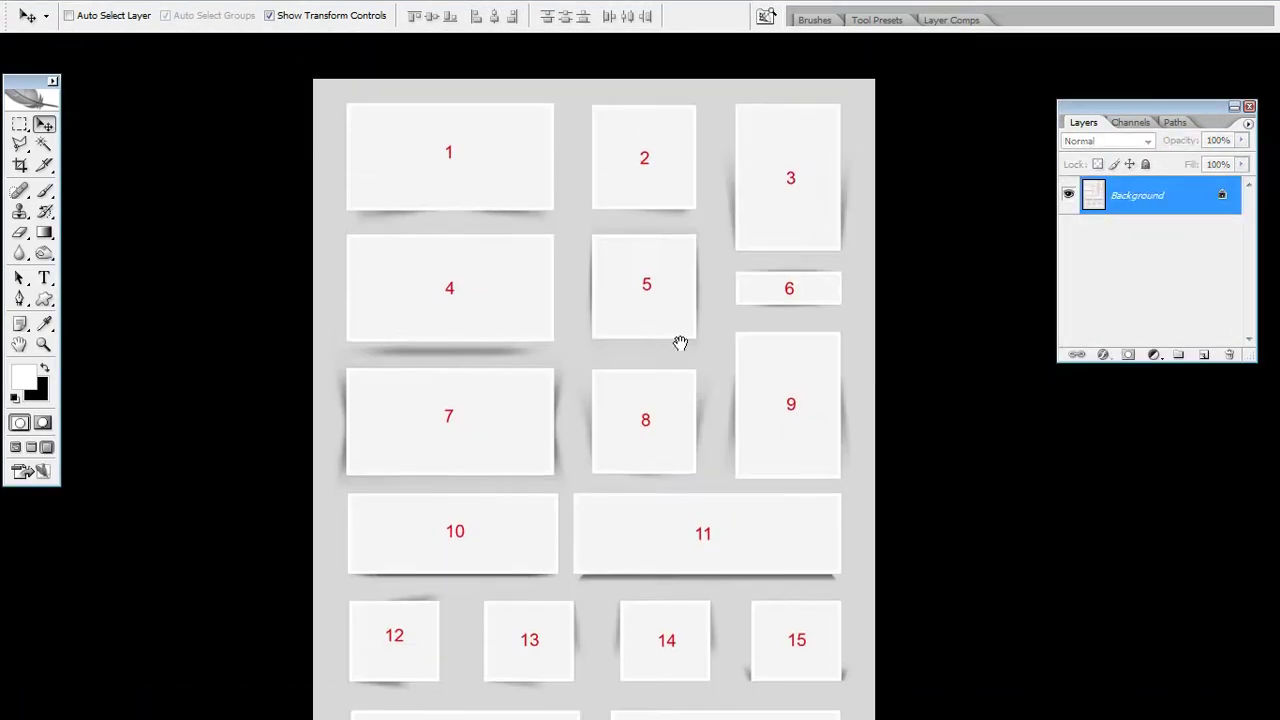
scroll(678, 347, "up", 3)
left_click_drag(677, 346, 780, 489)
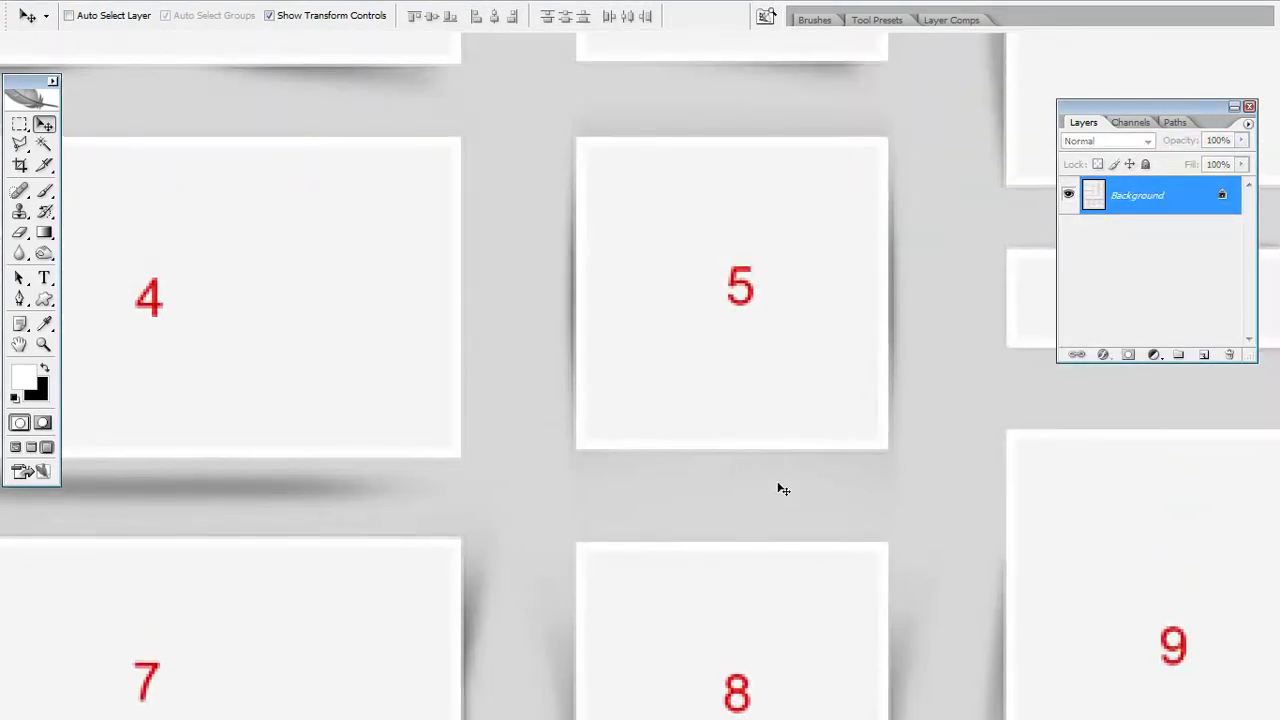
left_click_drag(733, 331, 669, 373)
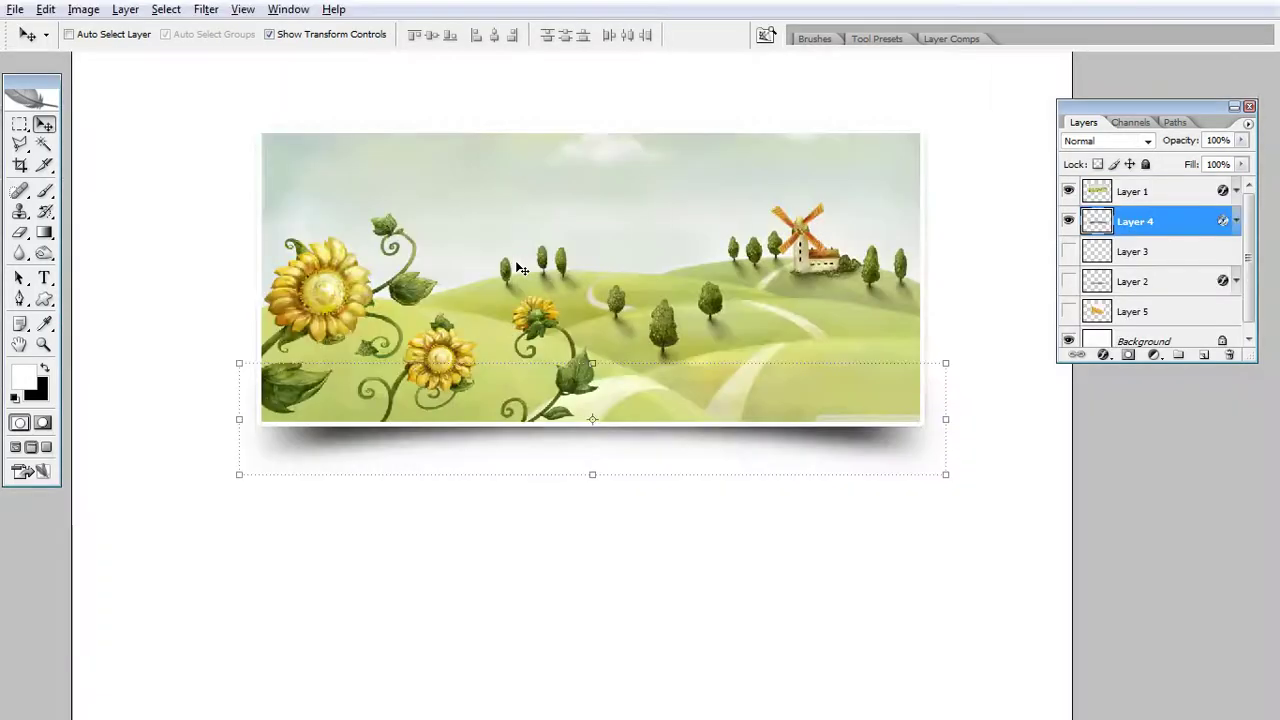
left_click_drag(575, 277, 628, 310)
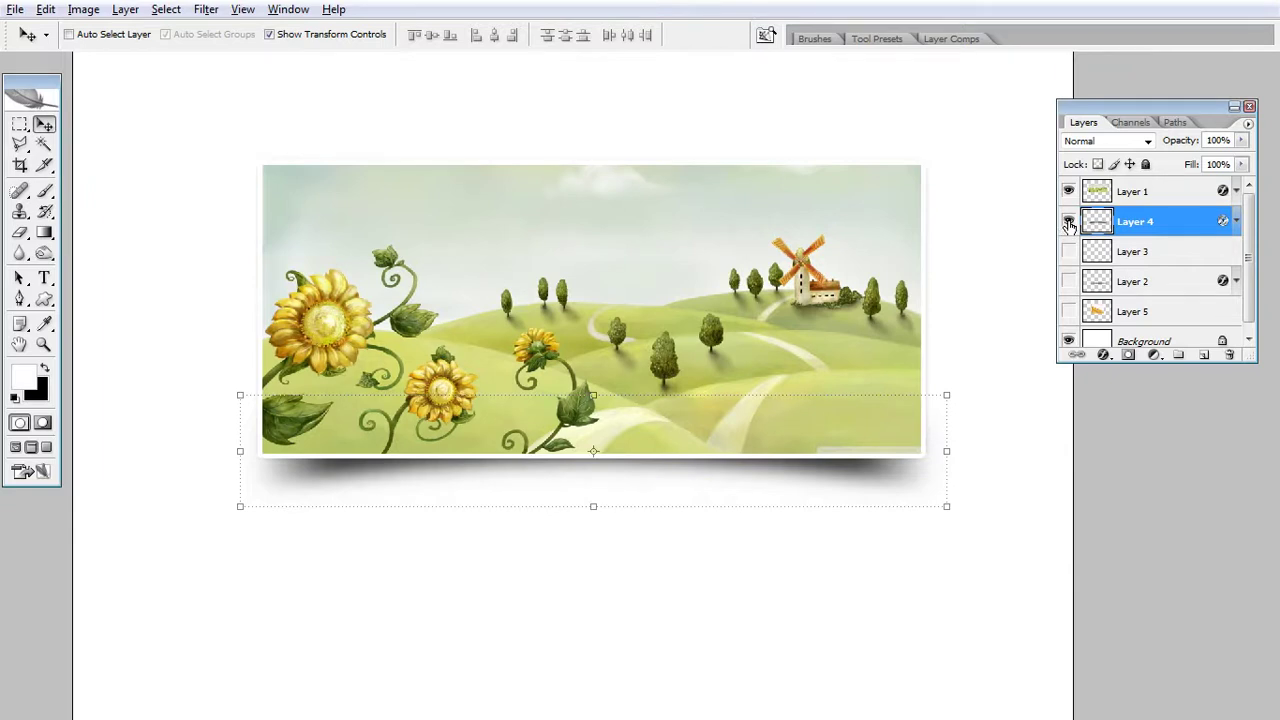
Step: Show the yellow hillside layer, move it to the top of the stack and lower it on the canvas
left_click(1069, 312)
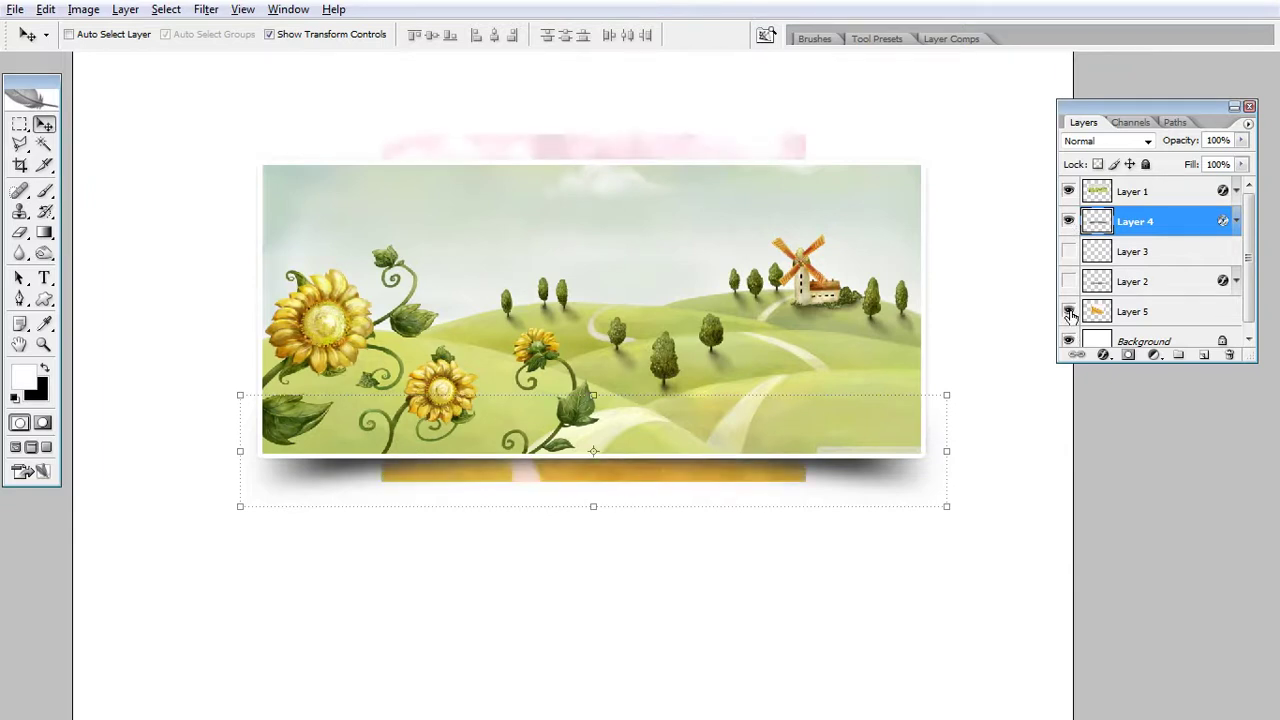
left_click_drag(1192, 316, 1190, 180)
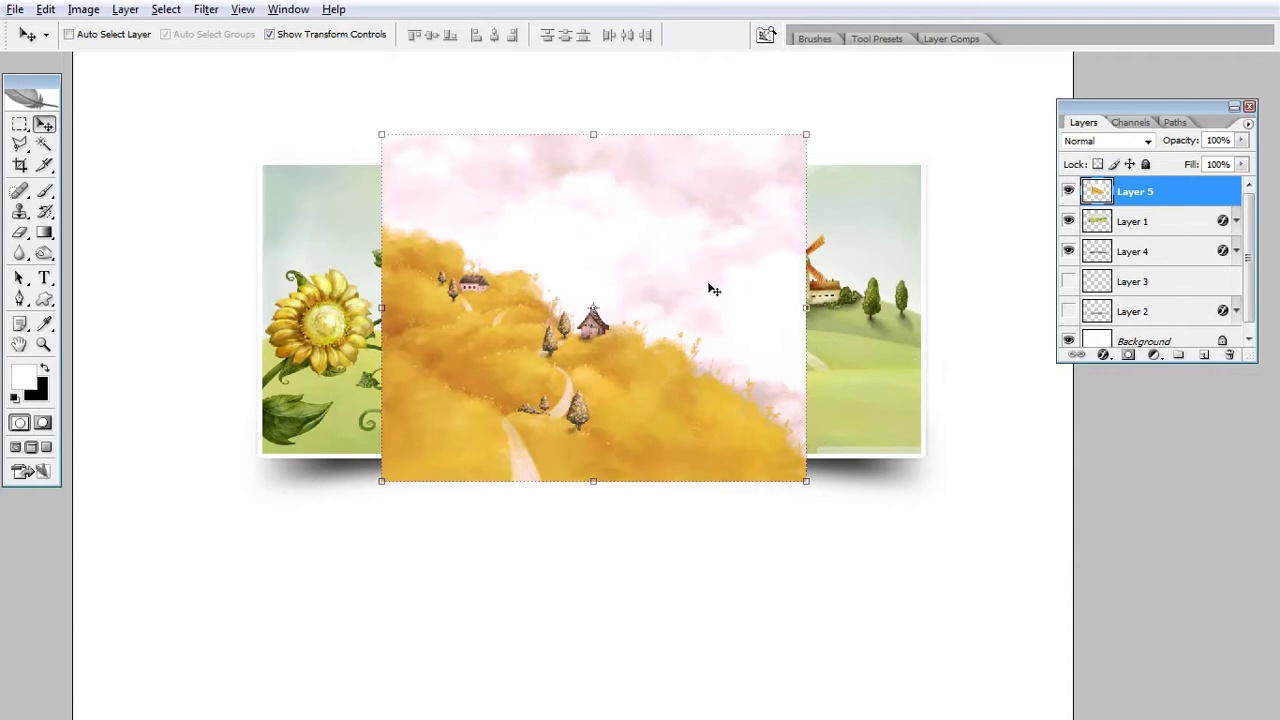
left_click_drag(713, 289, 719, 367)
left_click_drag(725, 444, 686, 417)
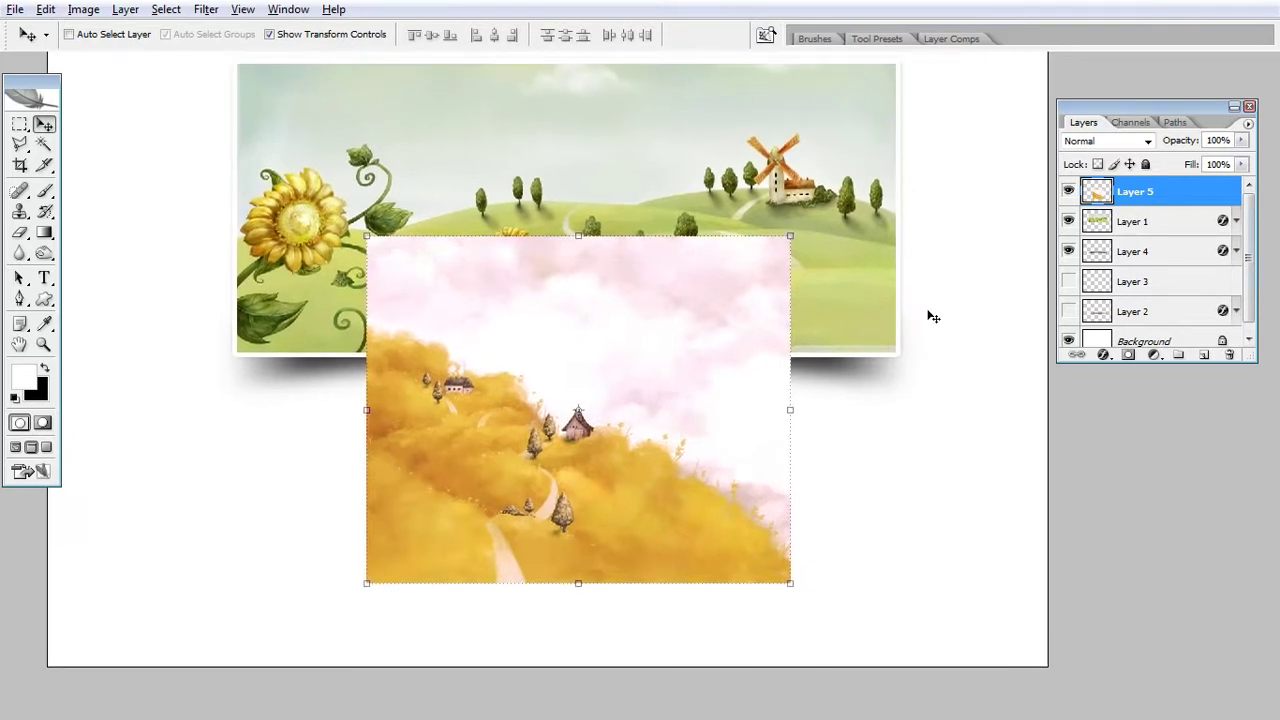
scroll(900, 283, "up", 2)
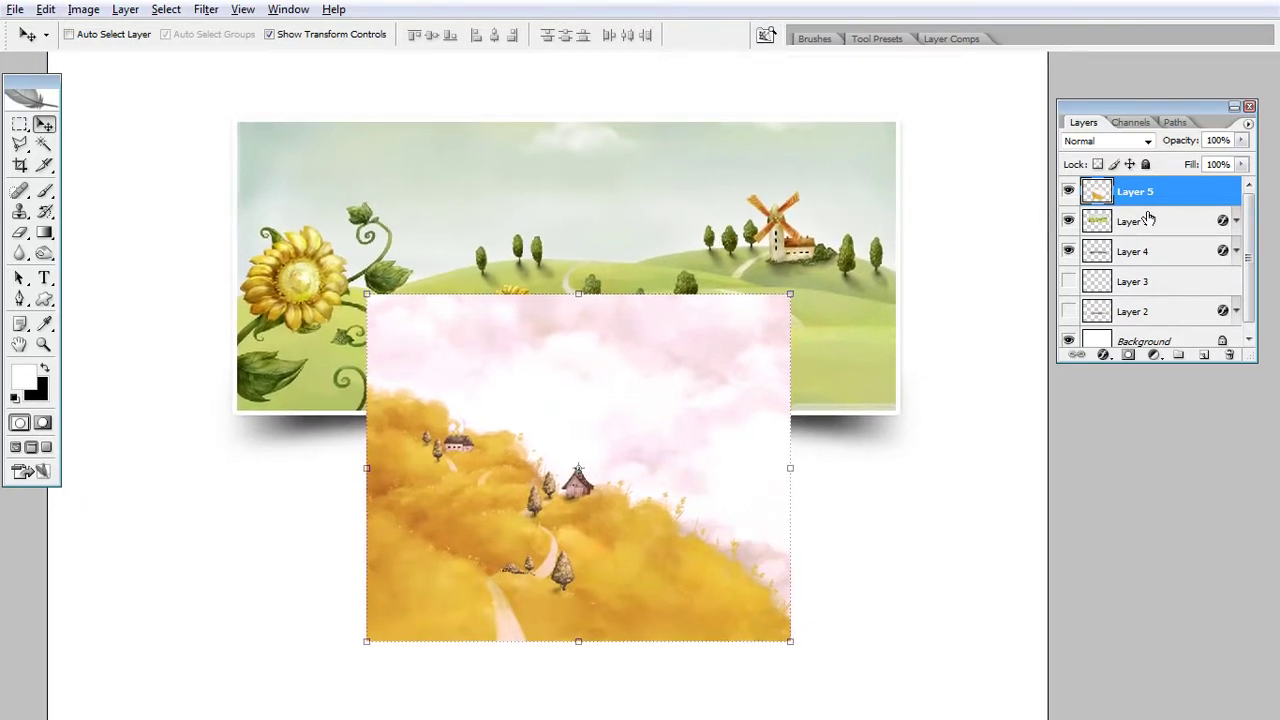
Step: Briefly hide and reshow the banner image to check its shadow, then select the banner layer
left_click(1069, 222)
left_click(1069, 222)
left_click(1176, 222)
Step: Copy Layer 1's shadow layer style onto Layer 5, then move the hillside picture up over the banner
right_click(1176, 222)
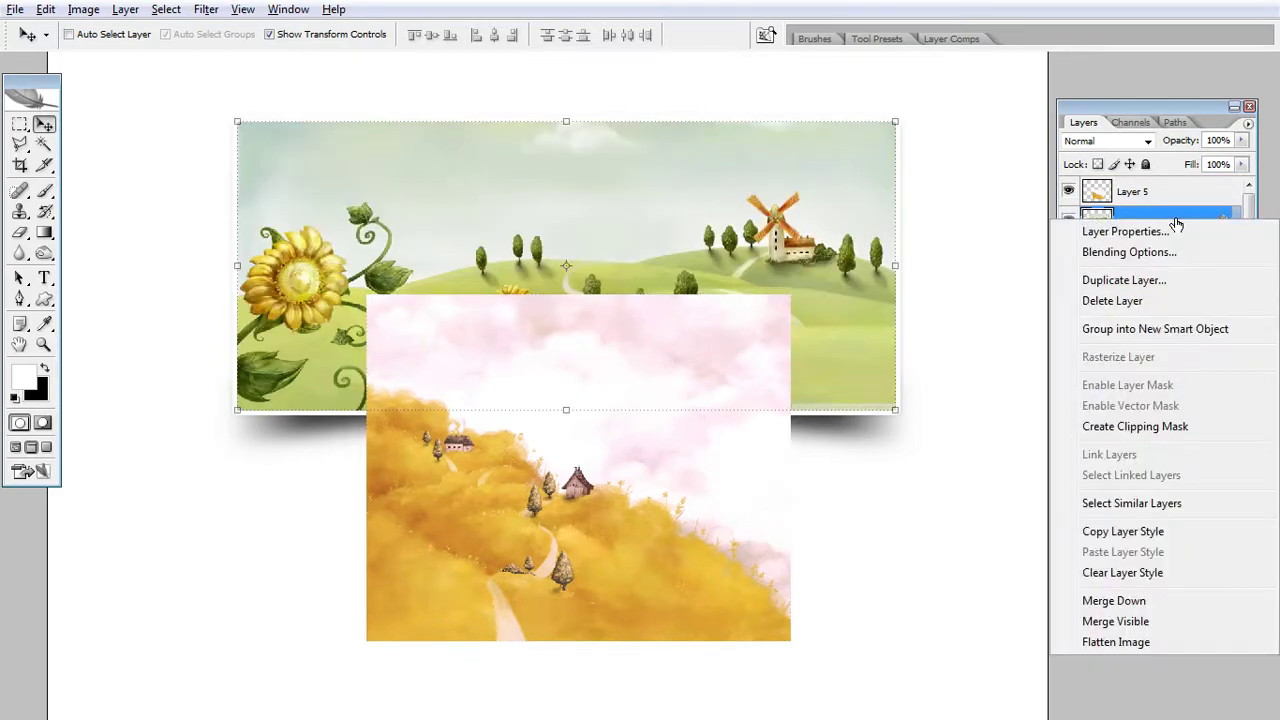
left_click(1168, 536)
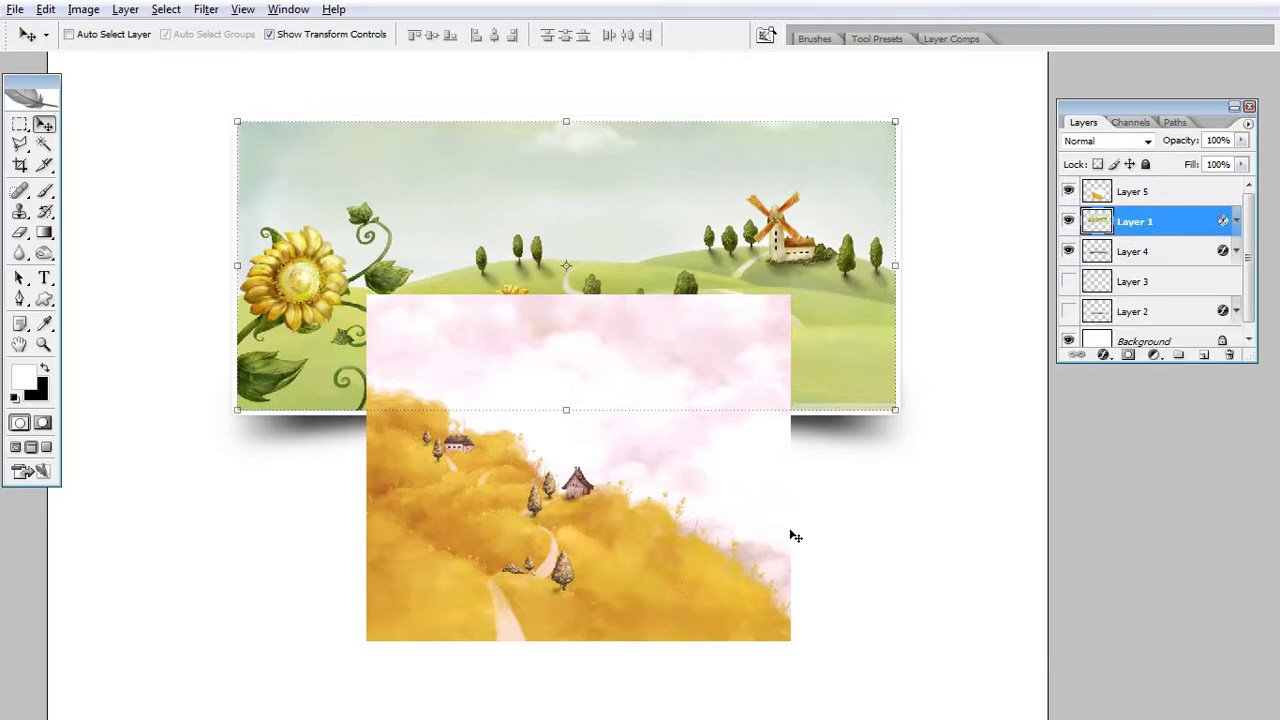
right_click(1178, 190)
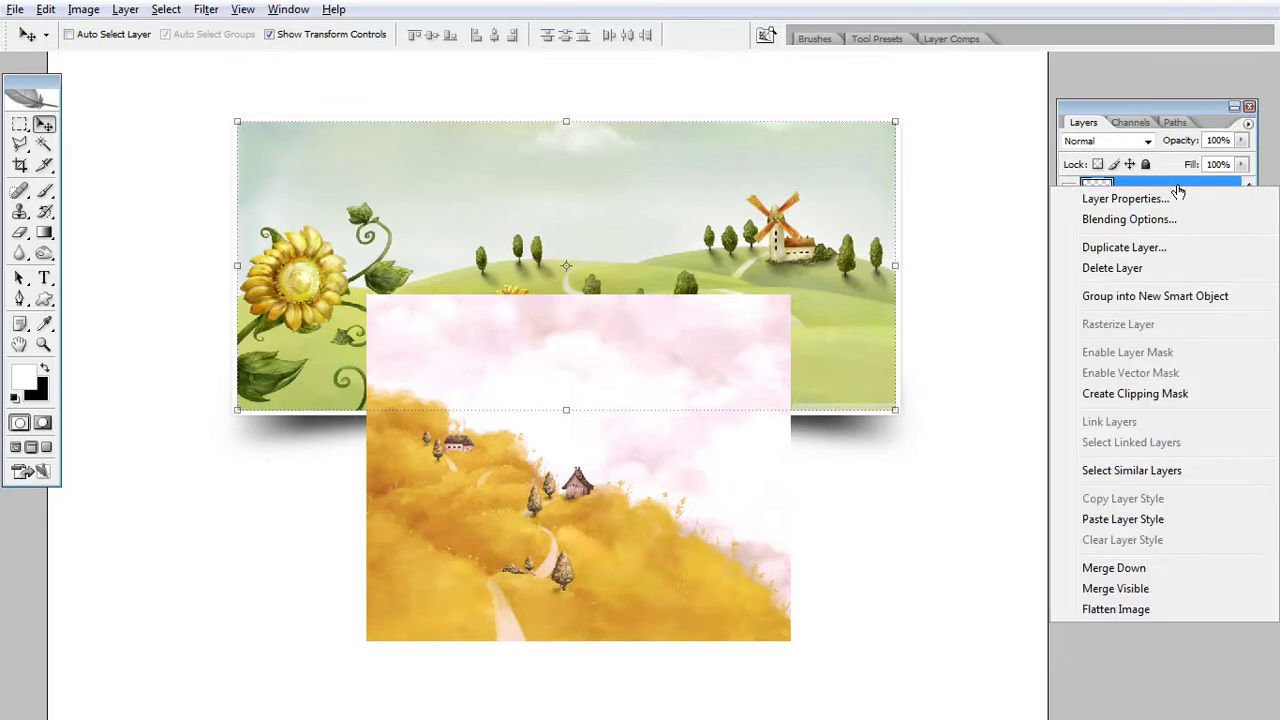
left_click(1172, 520)
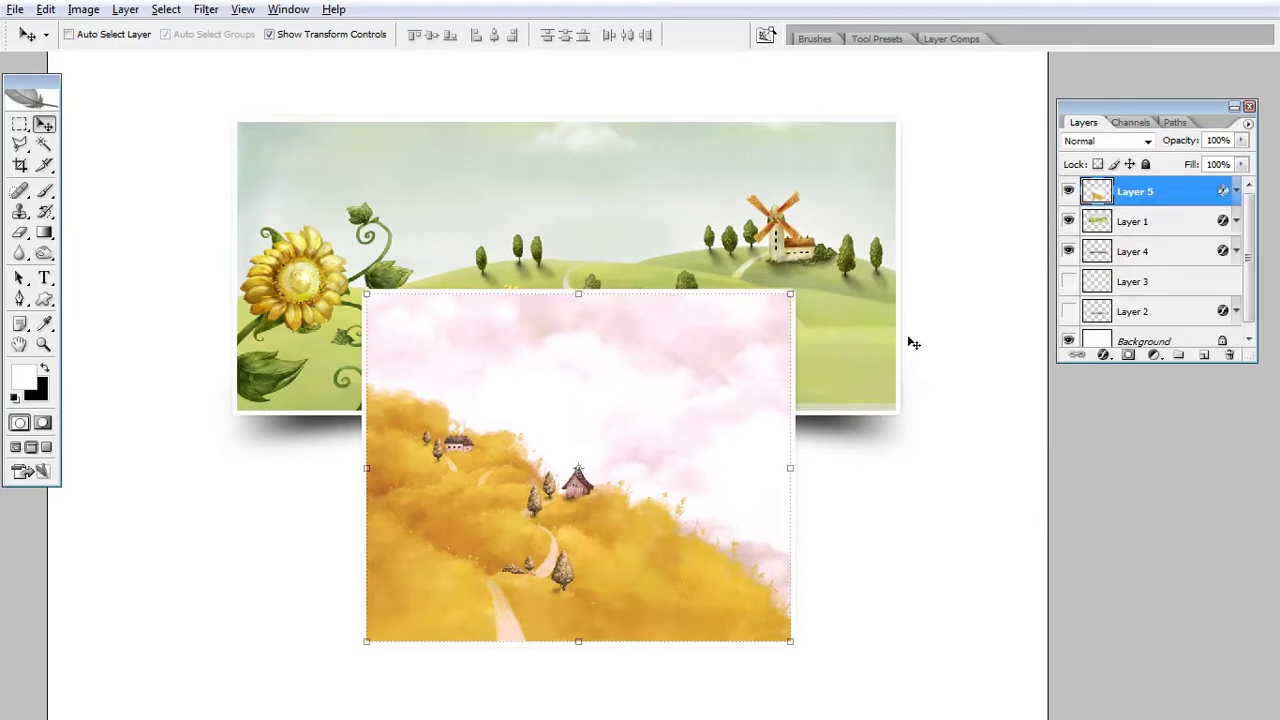
left_click_drag(578, 416, 586, 287)
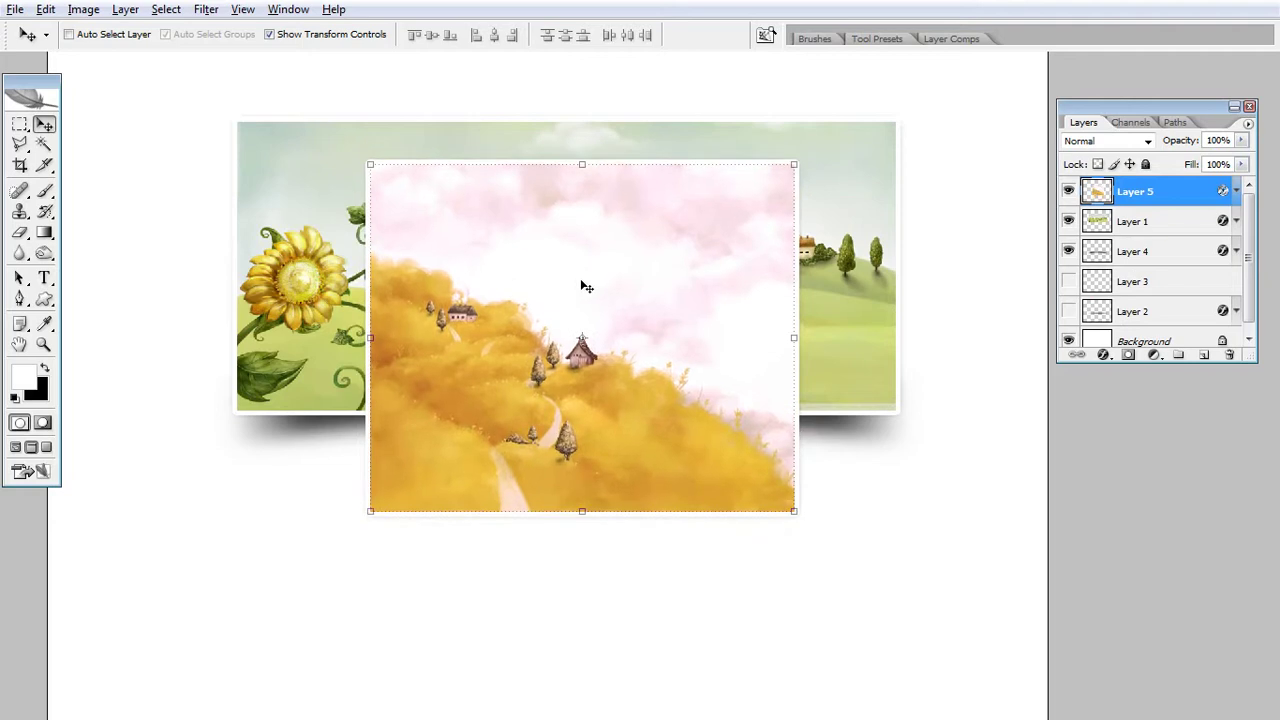
Step: Hide the sunflower banner (Layer 1) and its dark shadow (Layer 4)
left_click(1069, 221)
left_click(1068, 252)
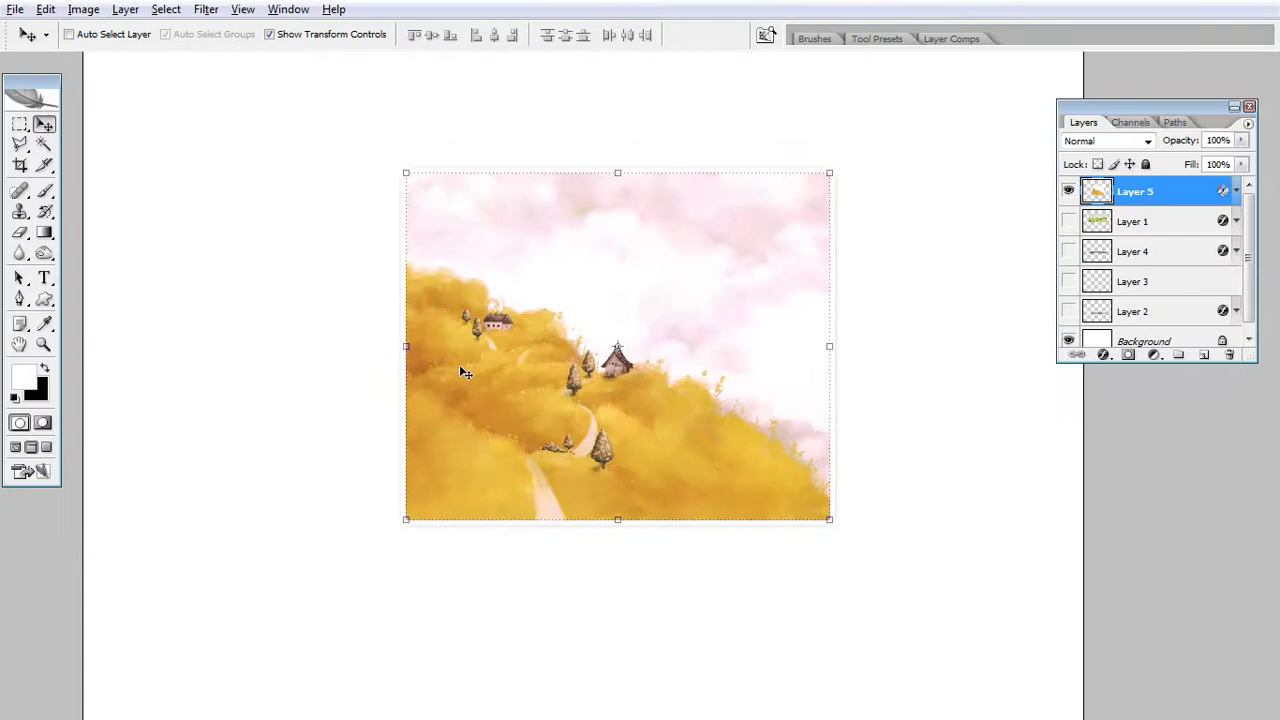
Step: Move the hillside picture left and up on the canvas
key("m")
left_click_drag(323, 286, 327, 241)
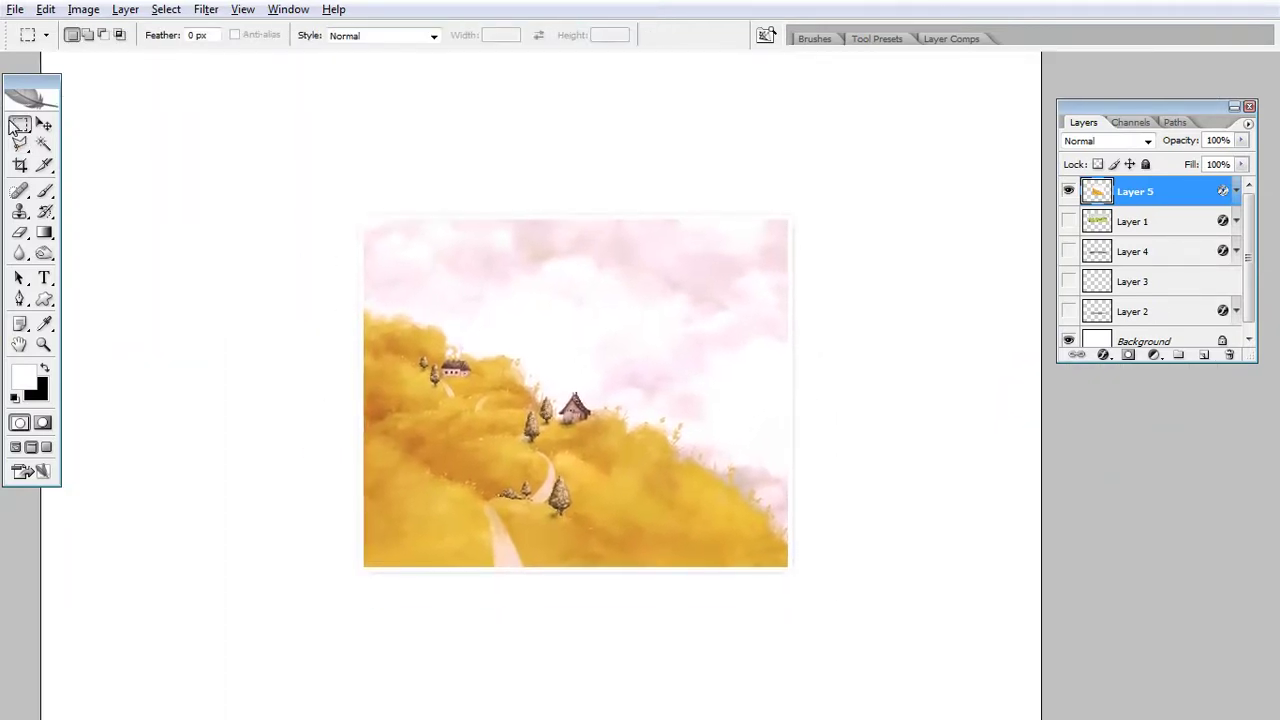
left_click(44, 124)
key("f")
left_click_drag(527, 292, 363, 216)
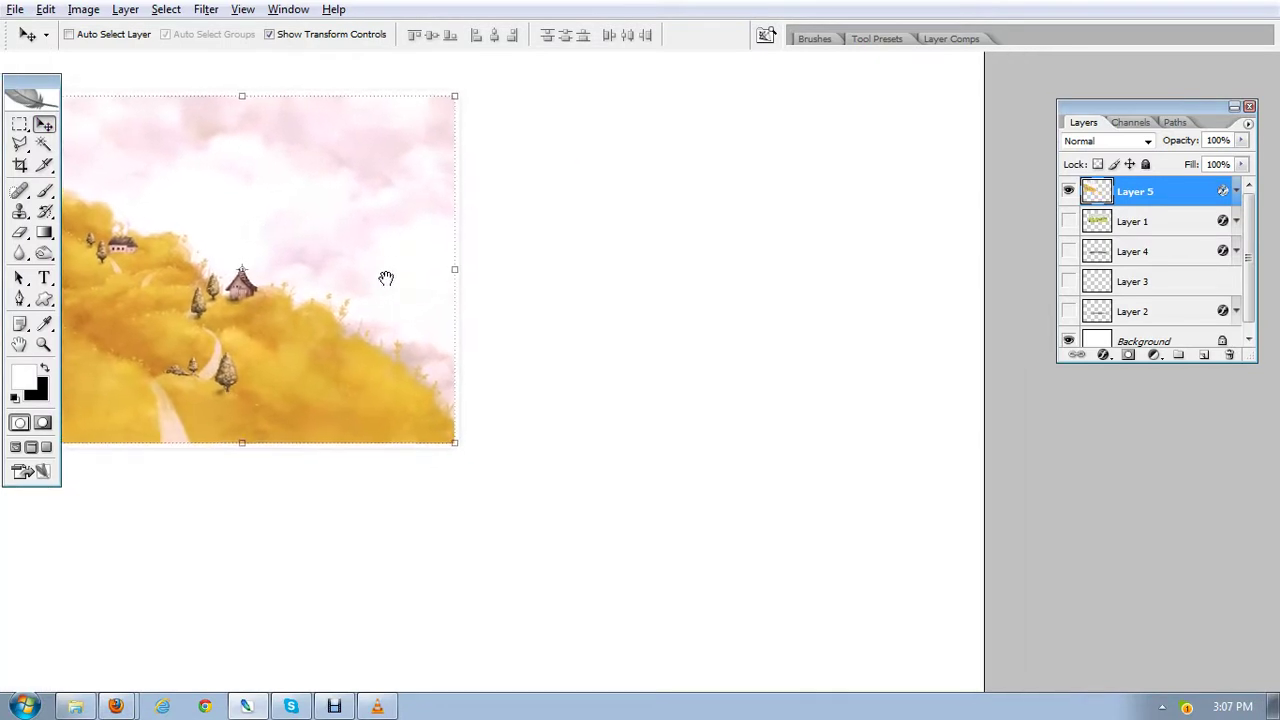
Step: Select a rectangle right of the hillside, fill it black, then delete the fill
key("m")
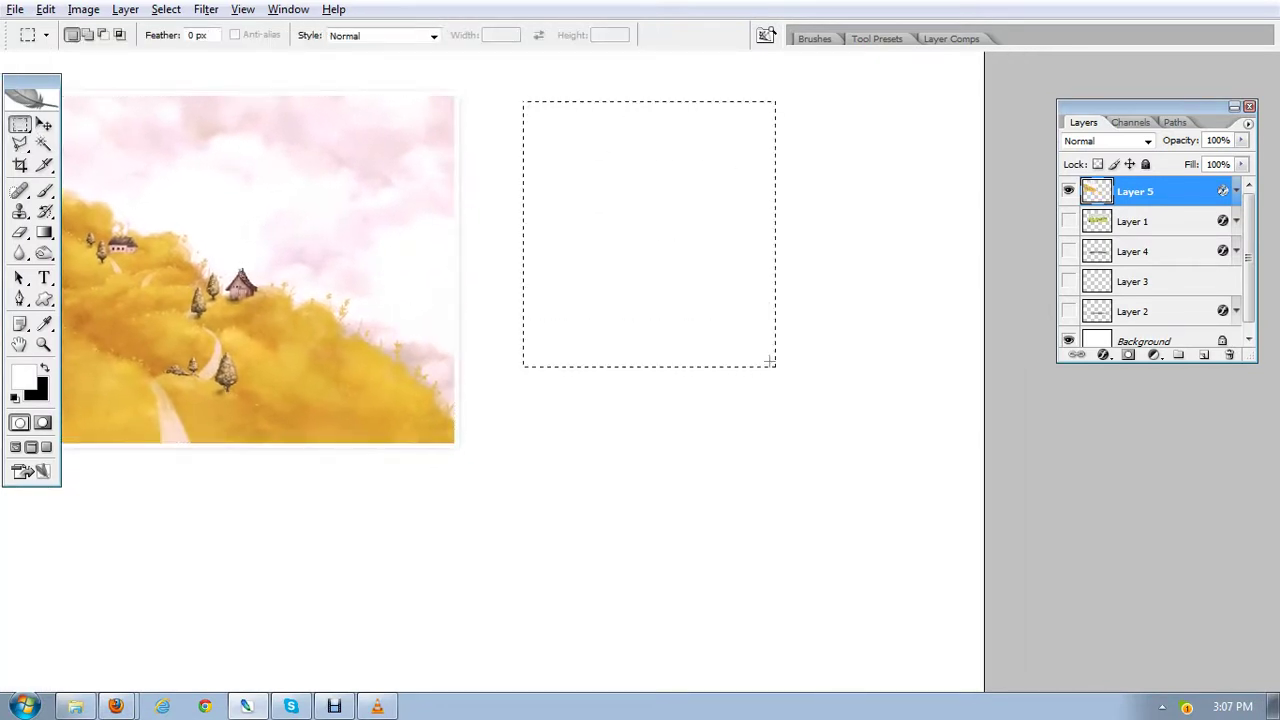
left_click_drag(770, 362, 906, 474)
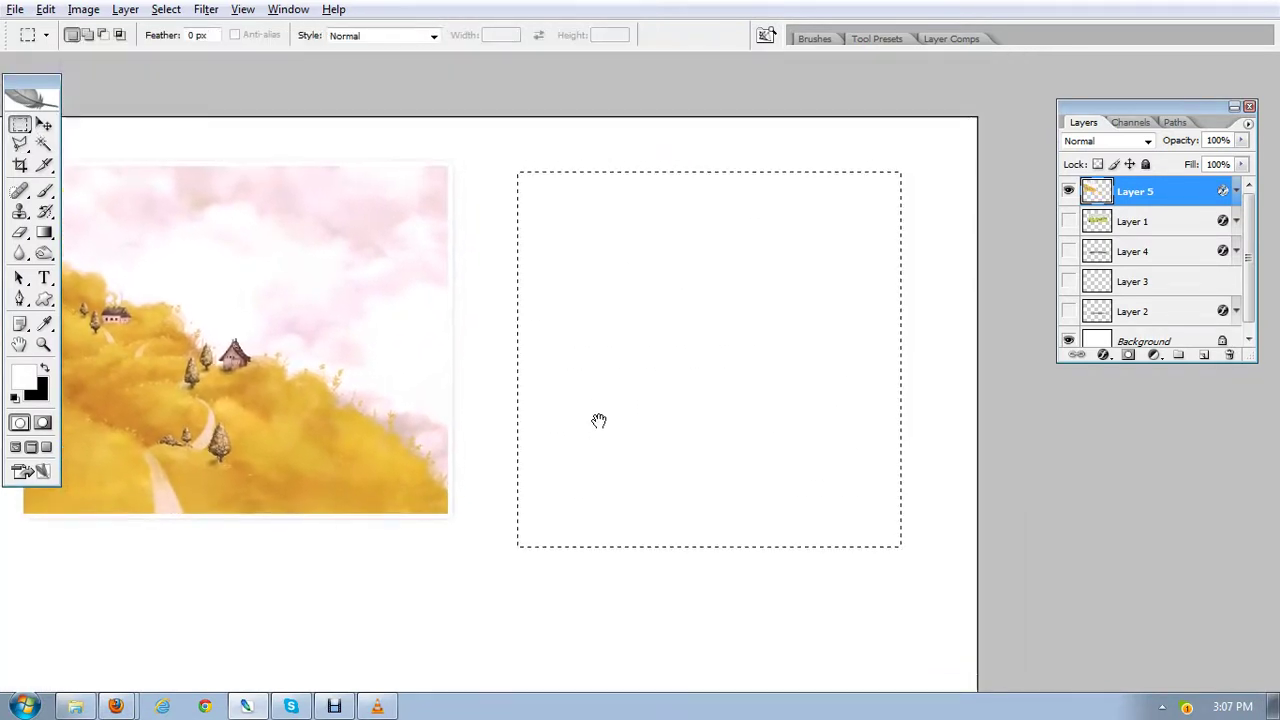
left_click(44, 368)
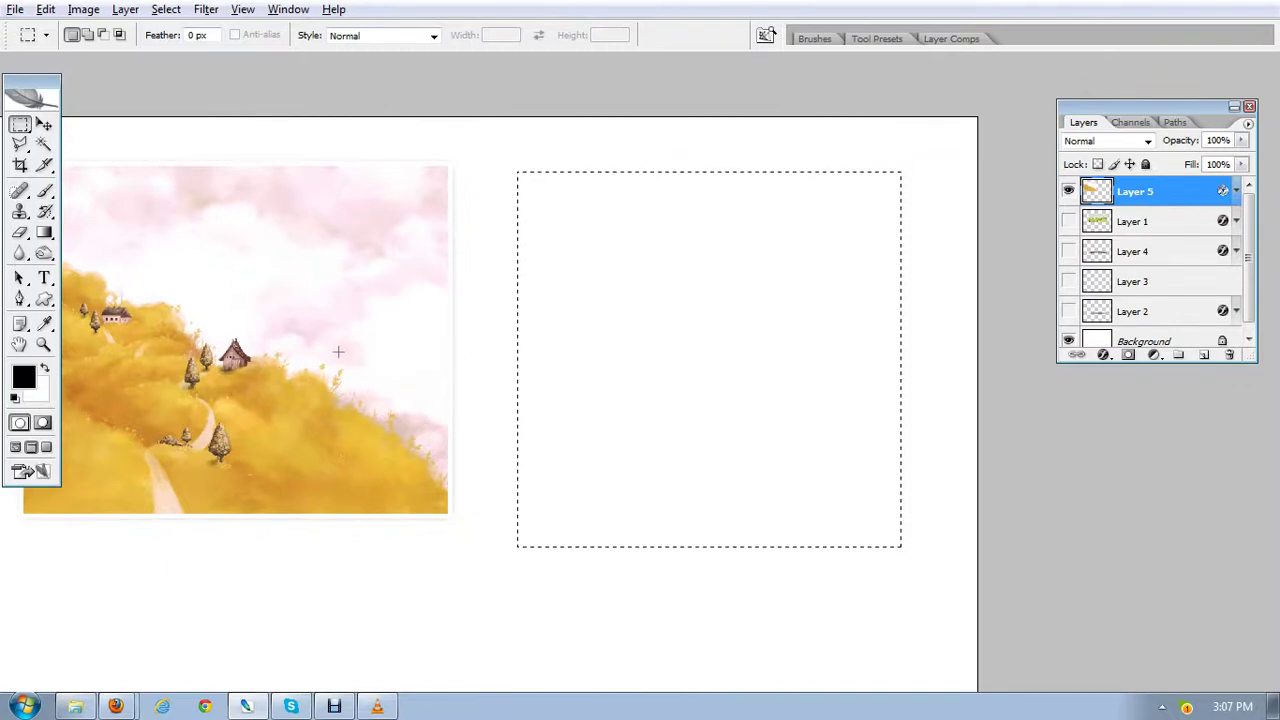
key("alt+BackSpace")
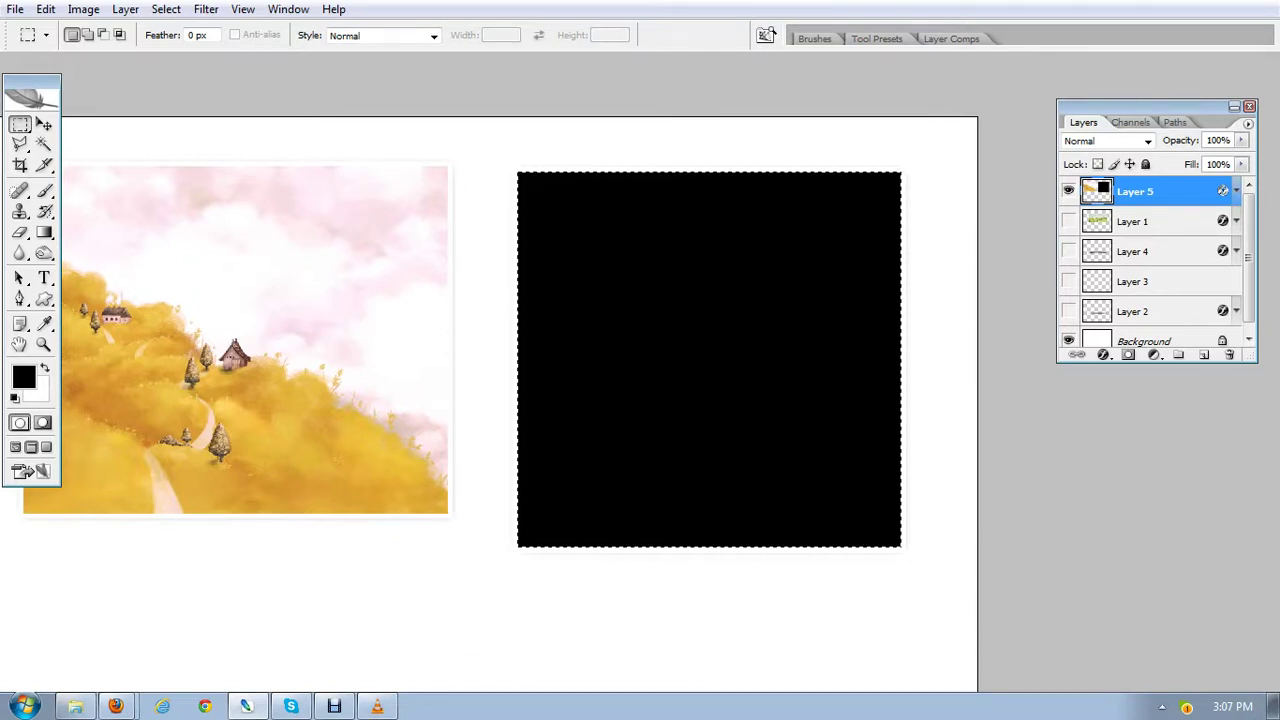
key("Delete")
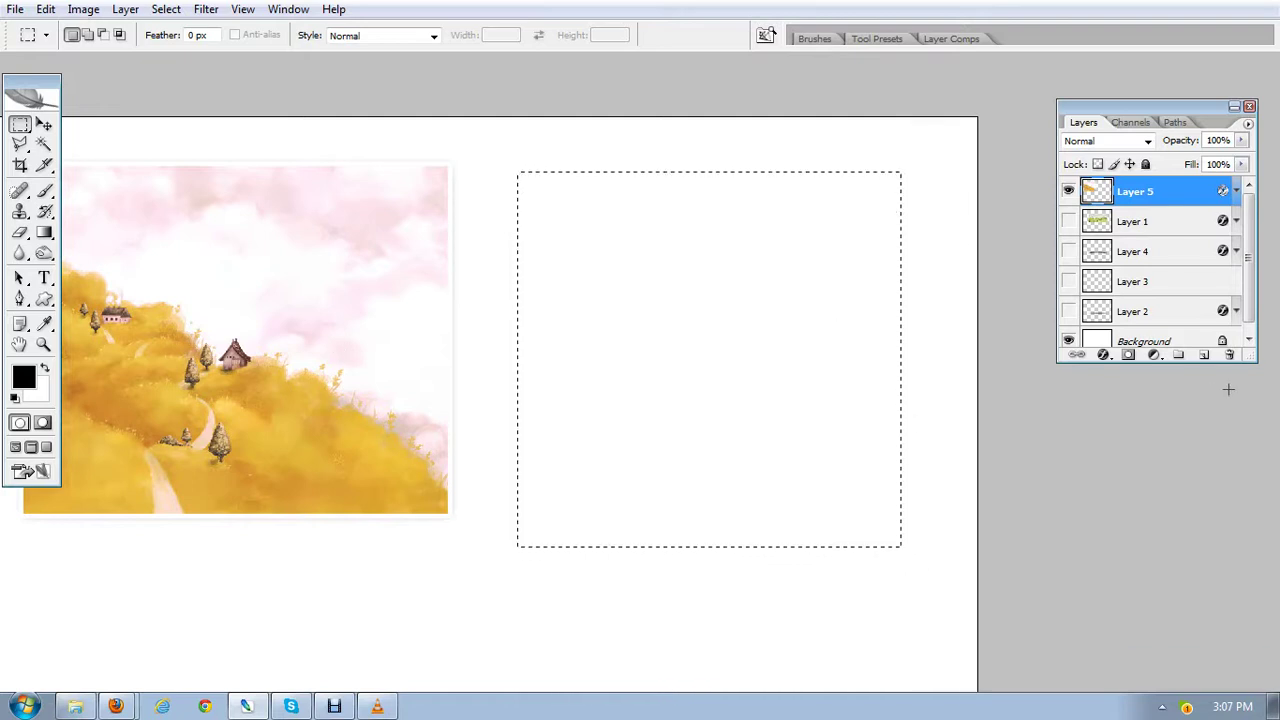
Step: Fill the rectangular selection with black on a new Layer 6 and deselect it
left_click(1204, 356)
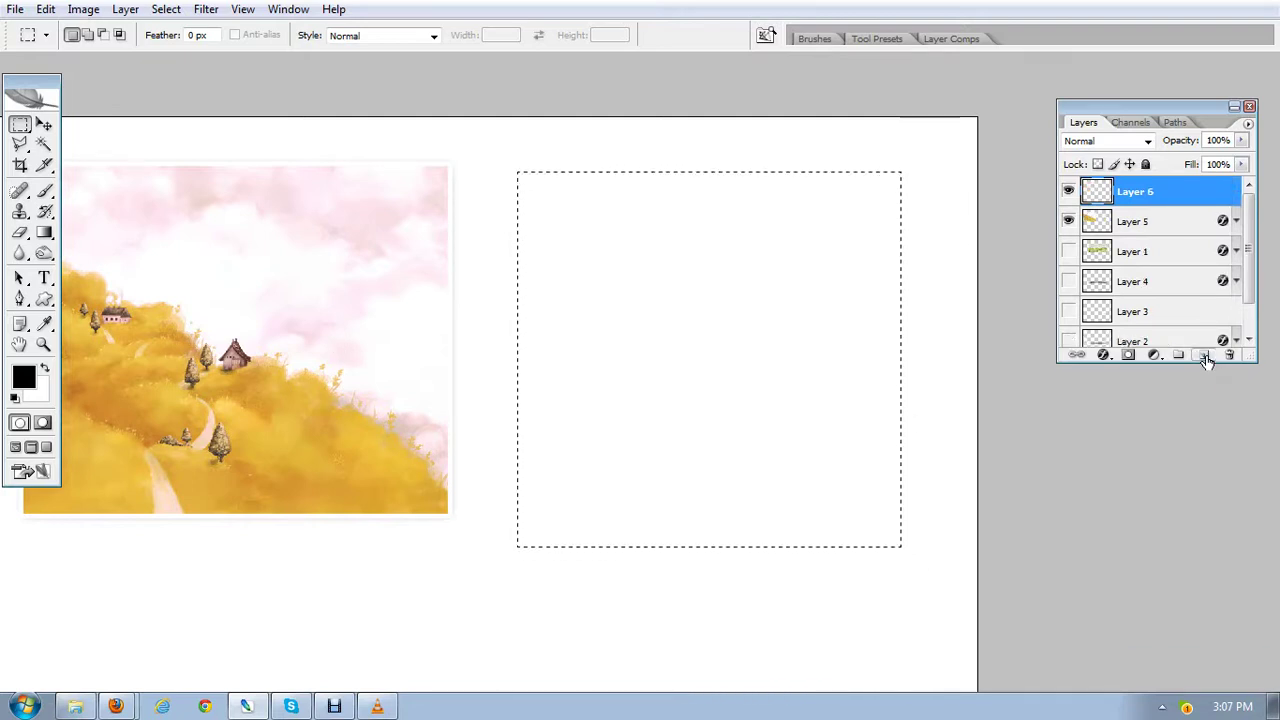
key("alt+BackSpace")
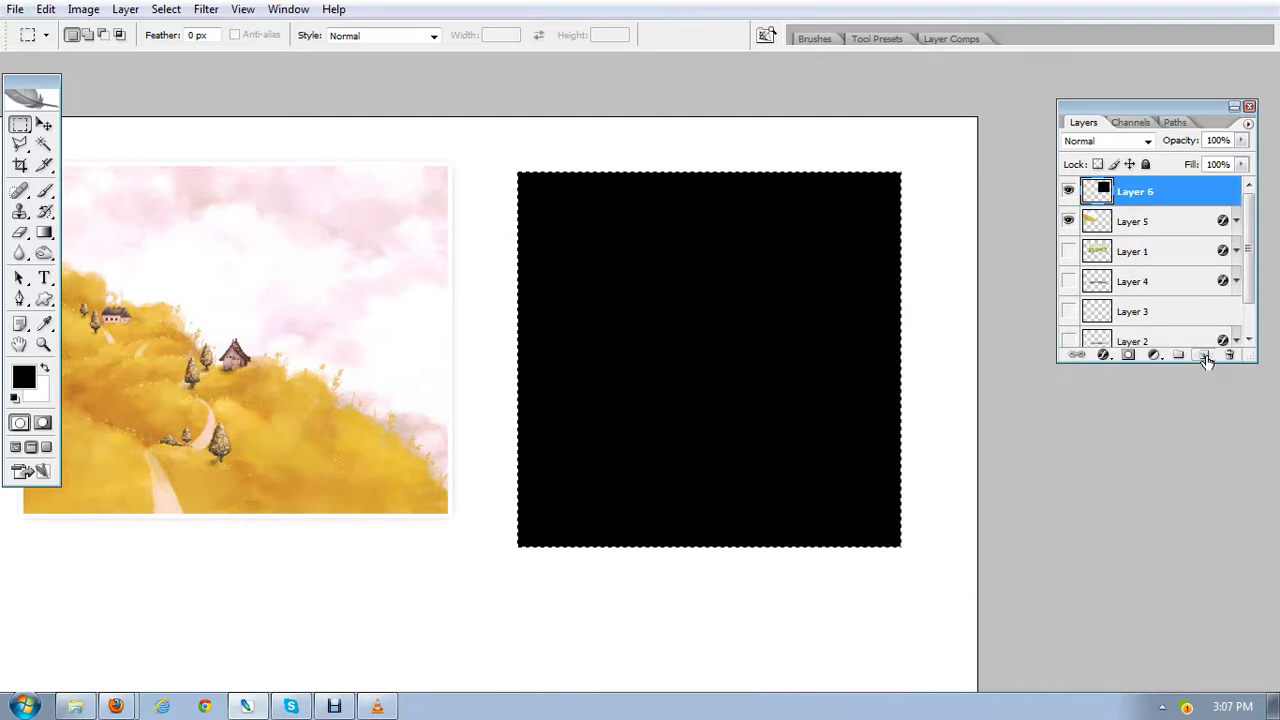
left_click_drag(585, 434, 603, 431)
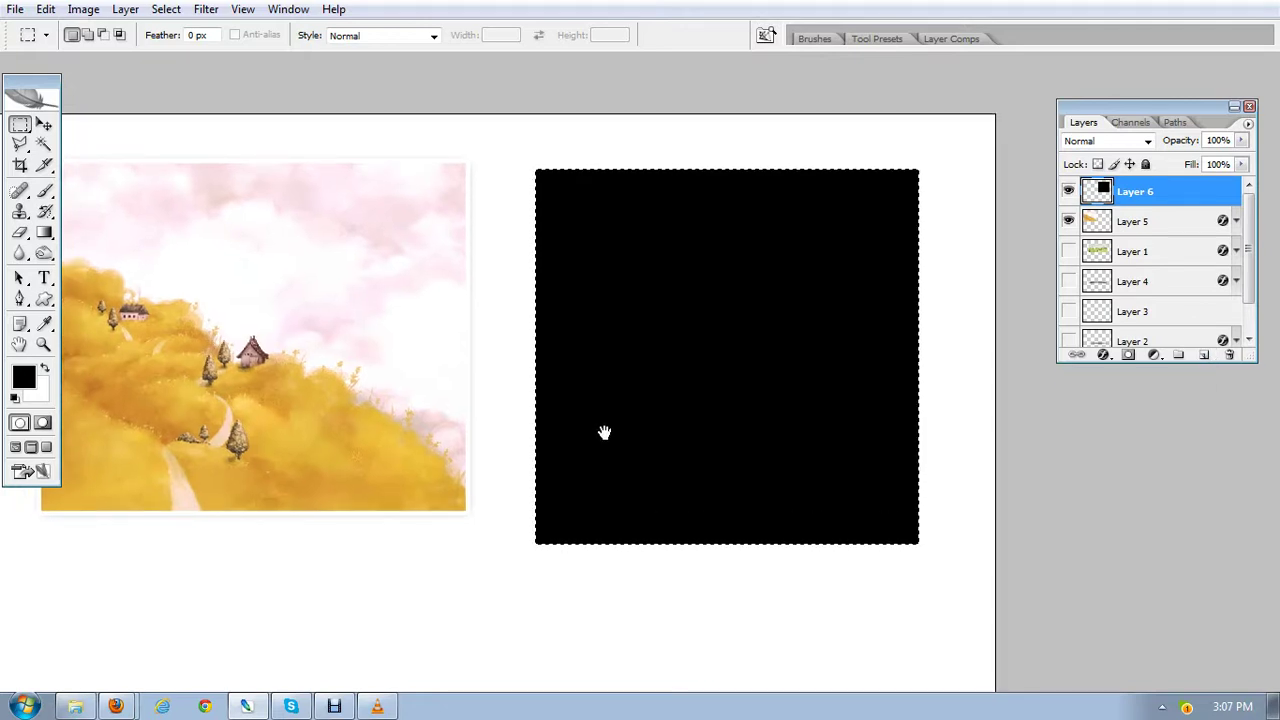
key("ctrl+d")
left_click_drag(604, 432, 602, 425)
Step: Move the black rectangle slightly lower on the canvas
left_click(48, 128)
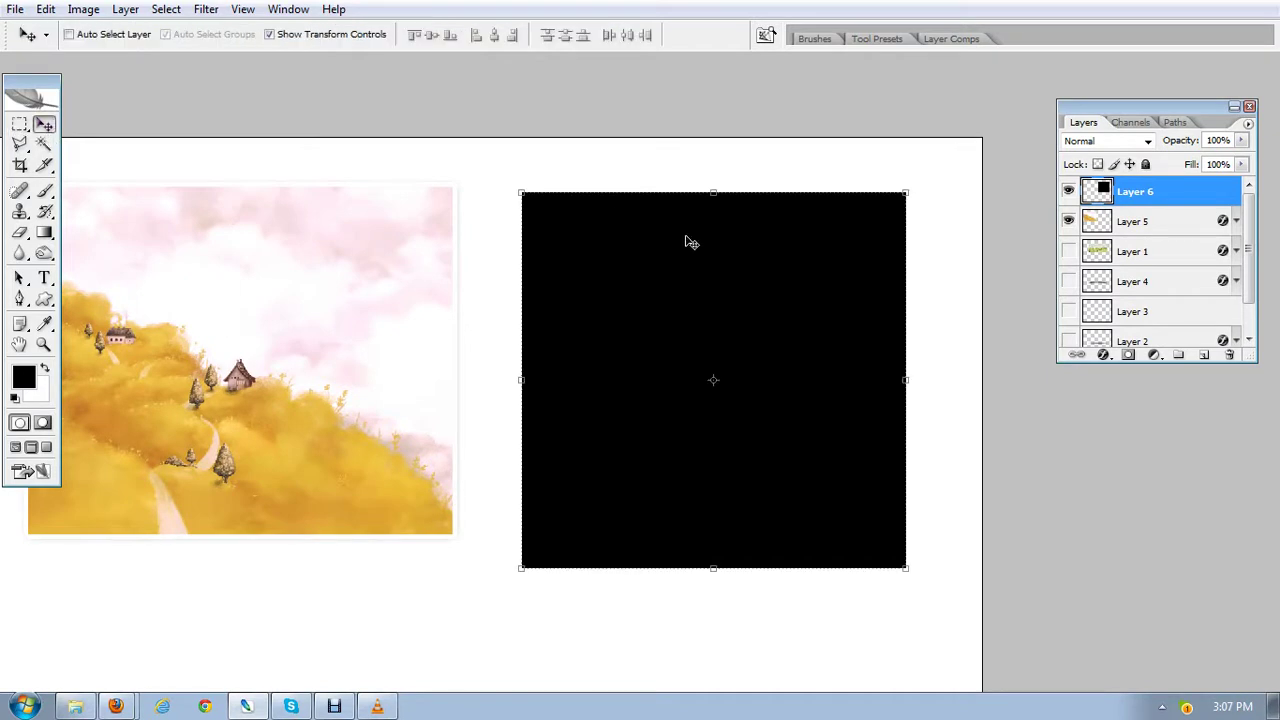
right_click(670, 240)
left_click(709, 249)
left_click_drag(730, 282, 740, 330)
scroll(740, 330, "down", 1)
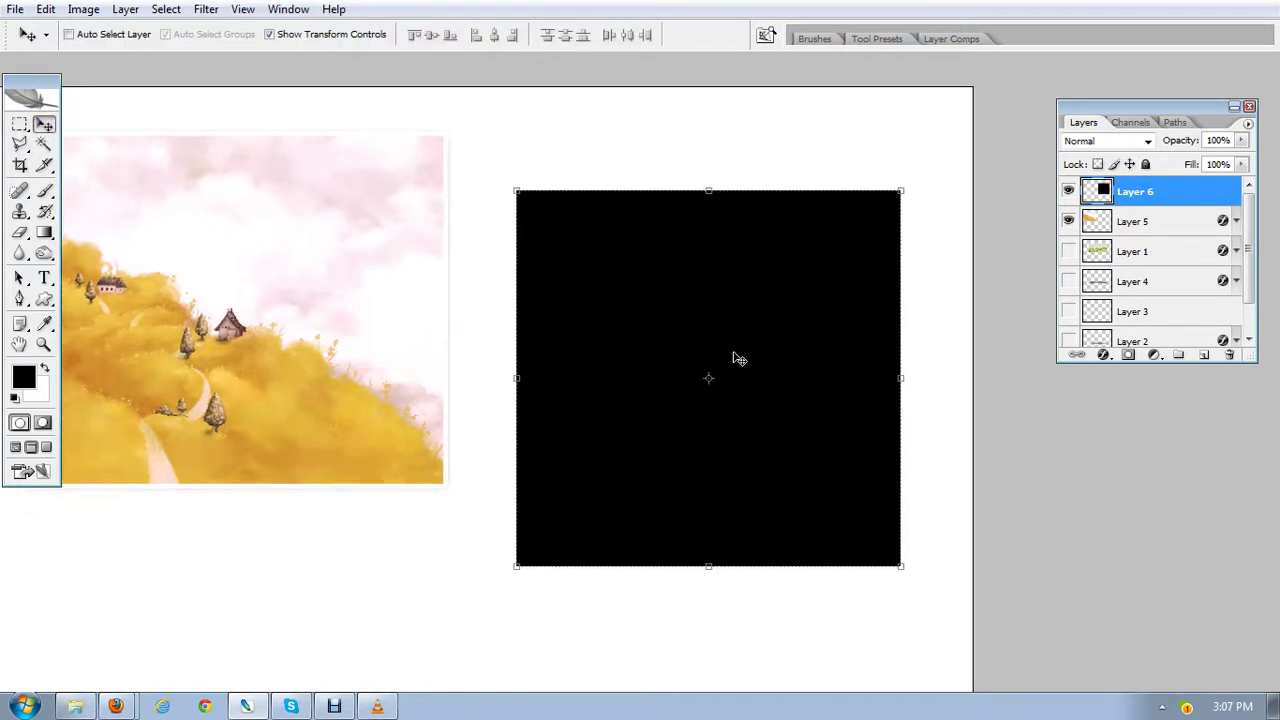
Step: Apply a Gaussian Blur of 3.9 pixels radius to the black rectangle on Layer 6
left_click(210, 10)
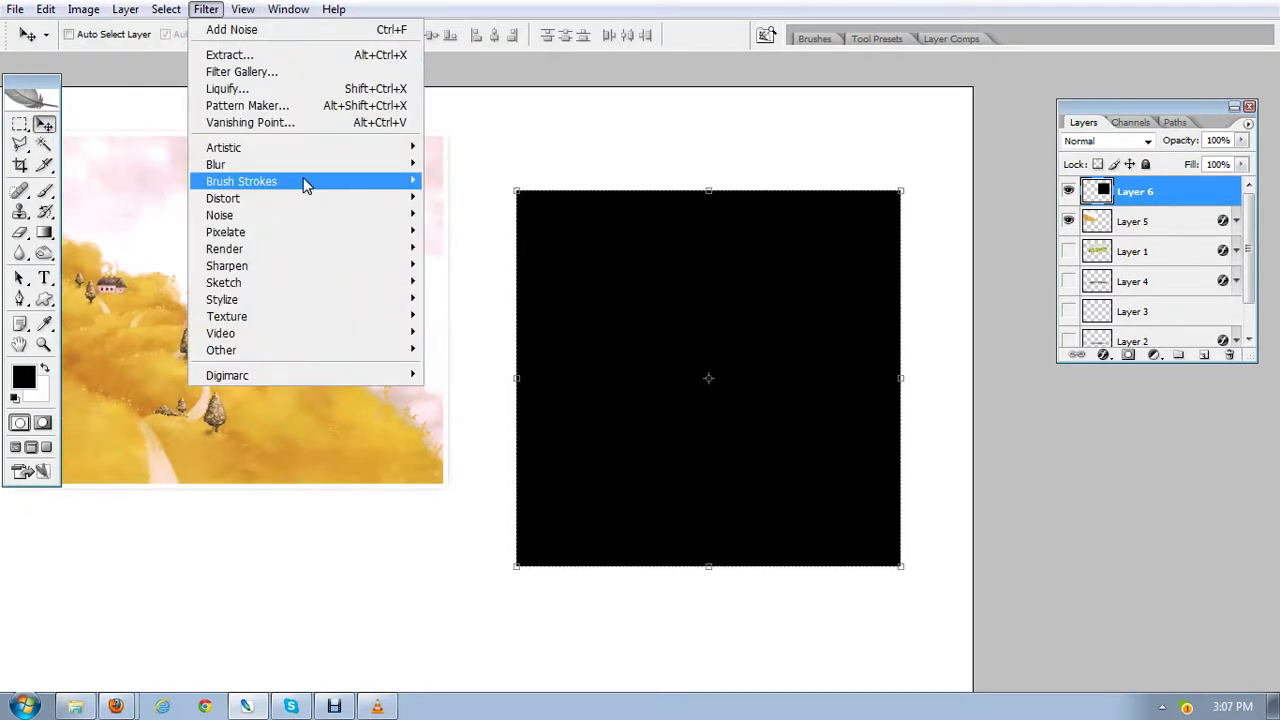
mouse_move(266, 164)
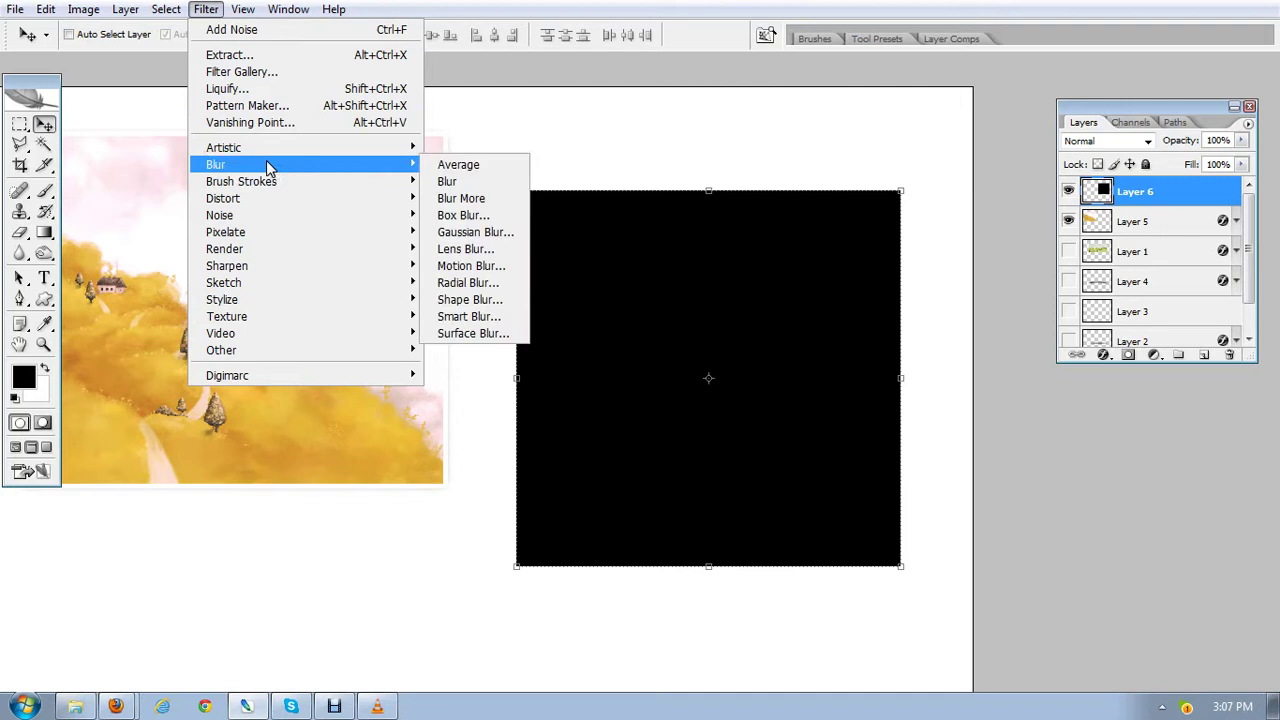
left_click(453, 237)
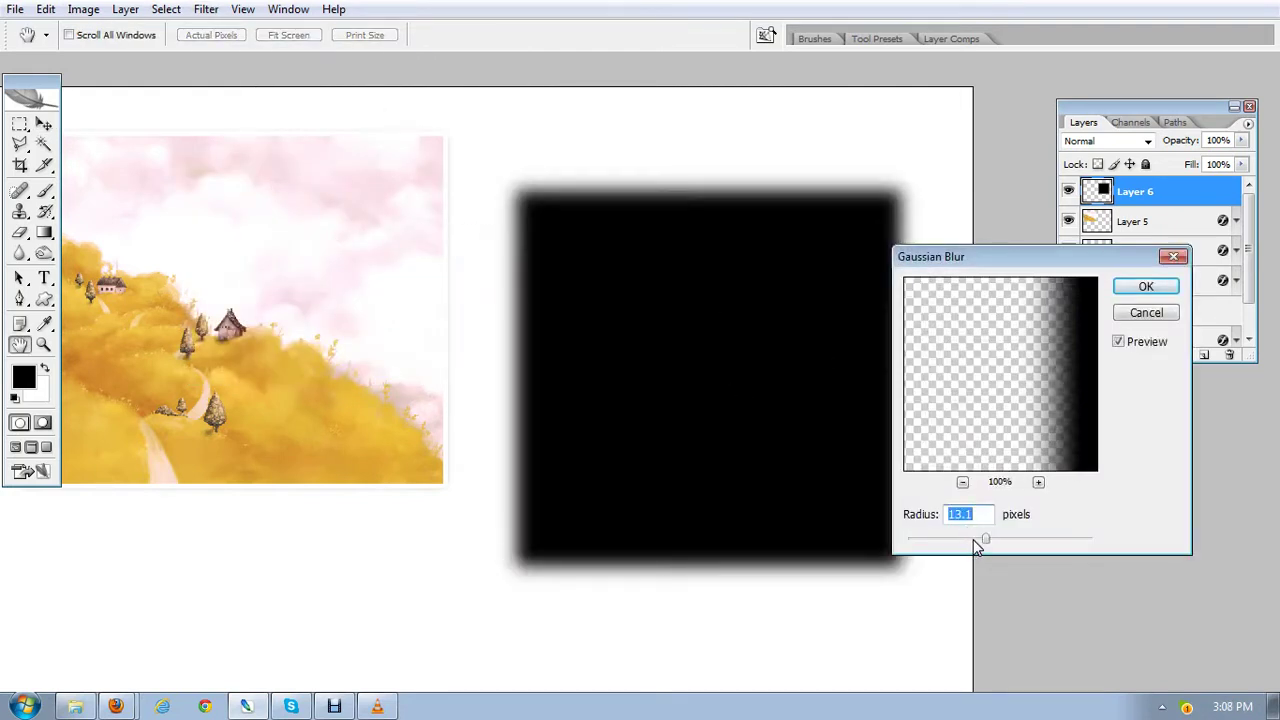
left_click_drag(952, 539, 936, 545)
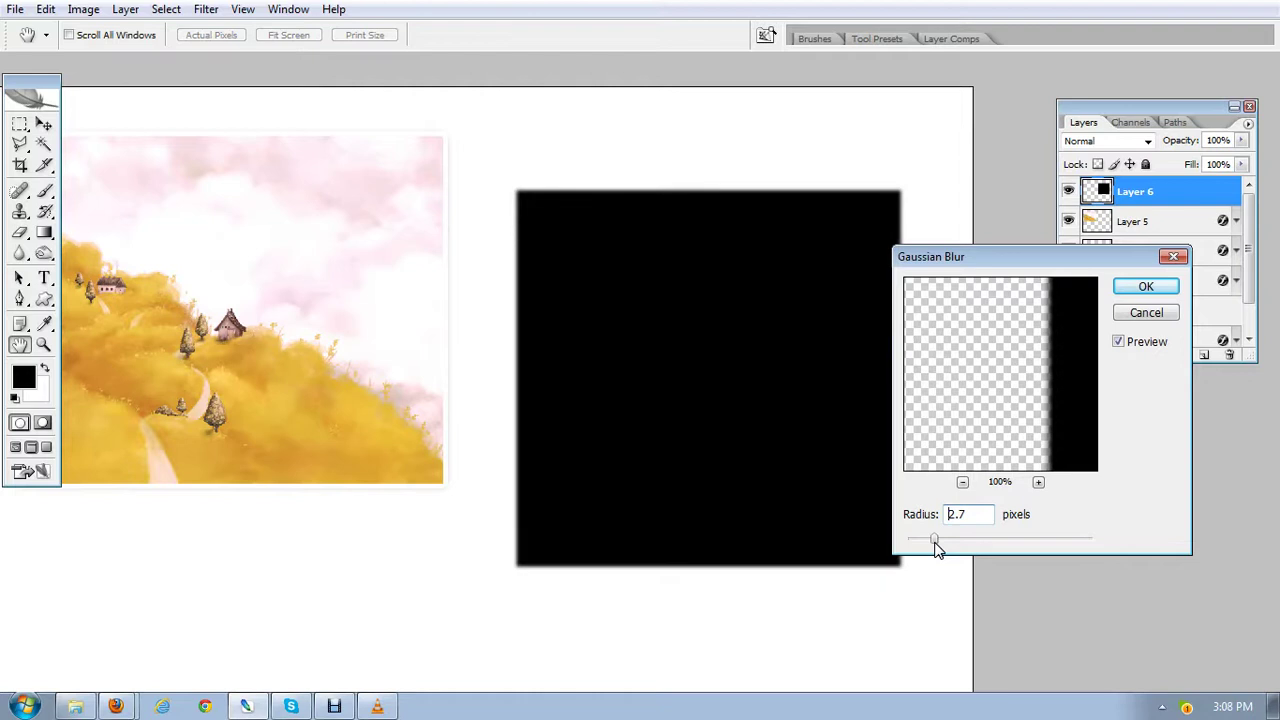
left_click_drag(934, 543, 947, 543)
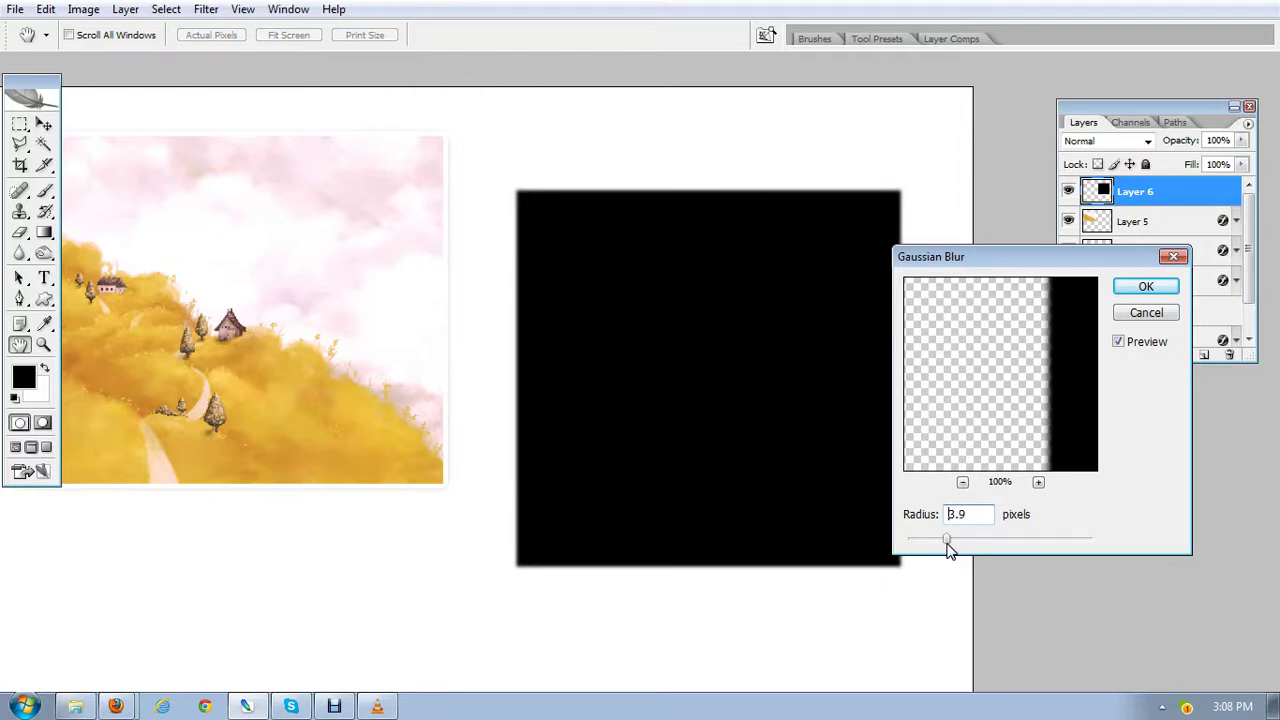
left_click(1145, 286)
key("v")
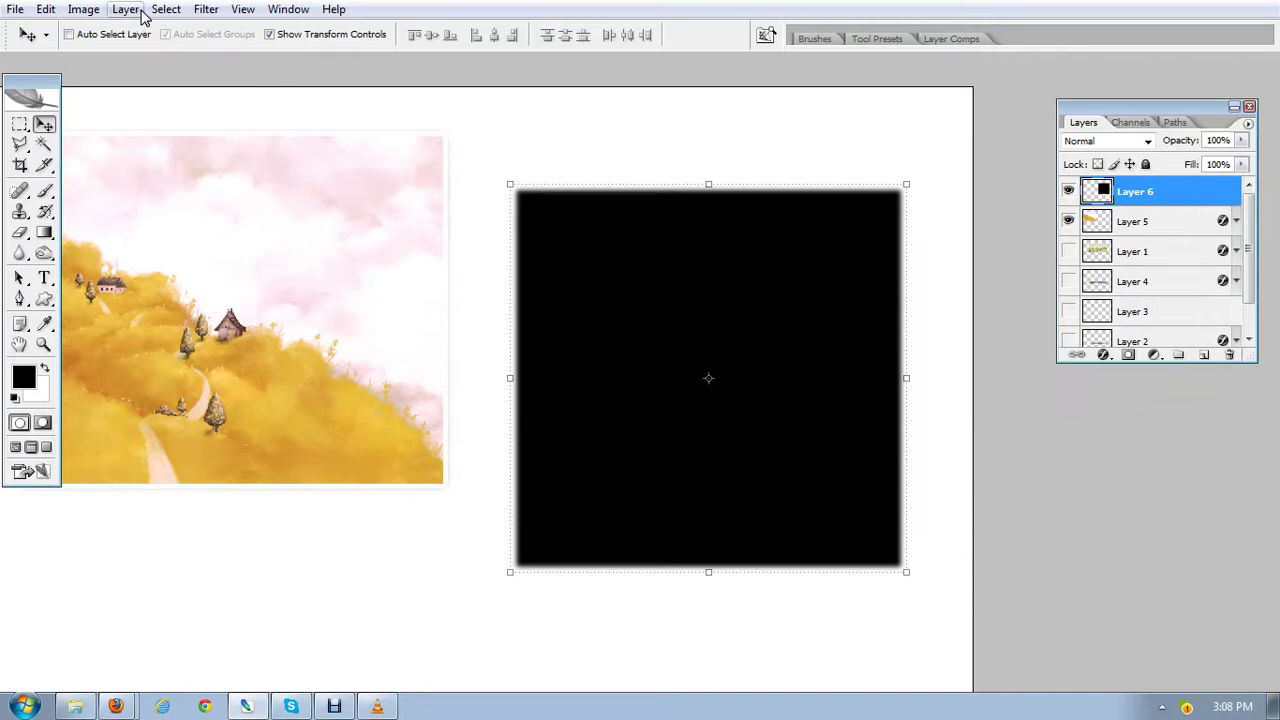
Step: Apply a Motion Blur with a reduced distance to the black rectangle
left_click(205, 9)
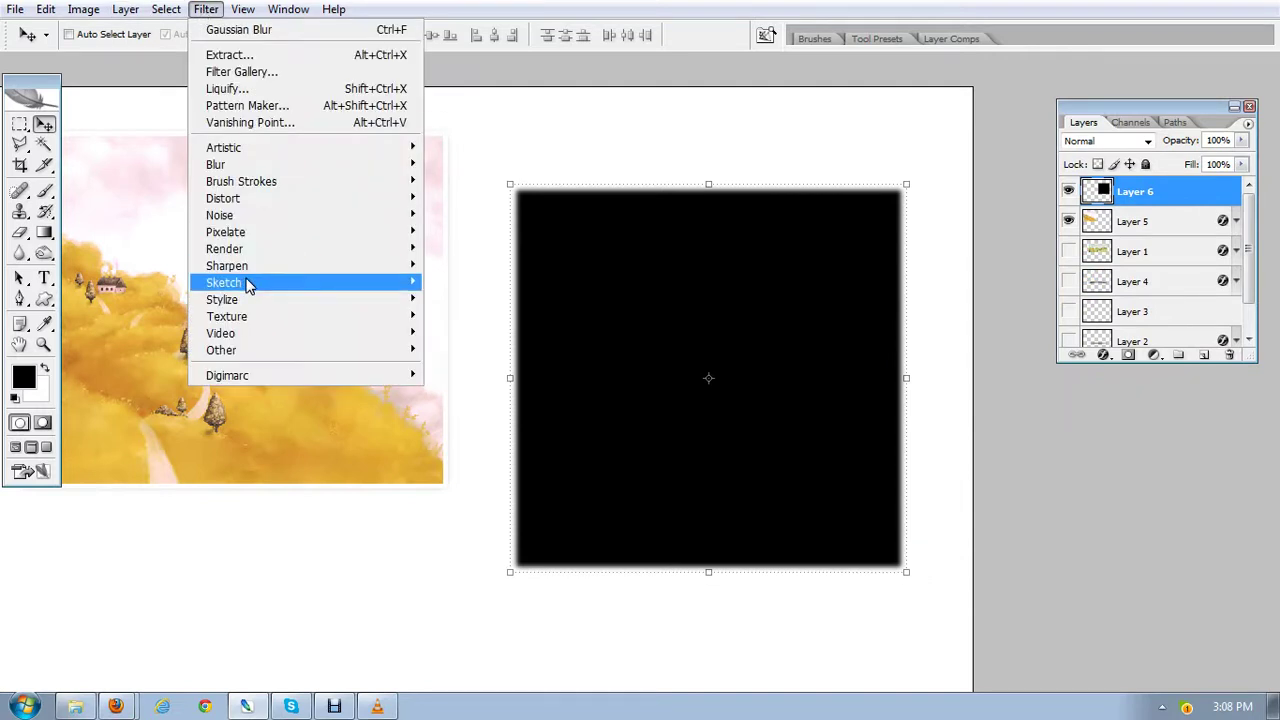
mouse_move(250, 167)
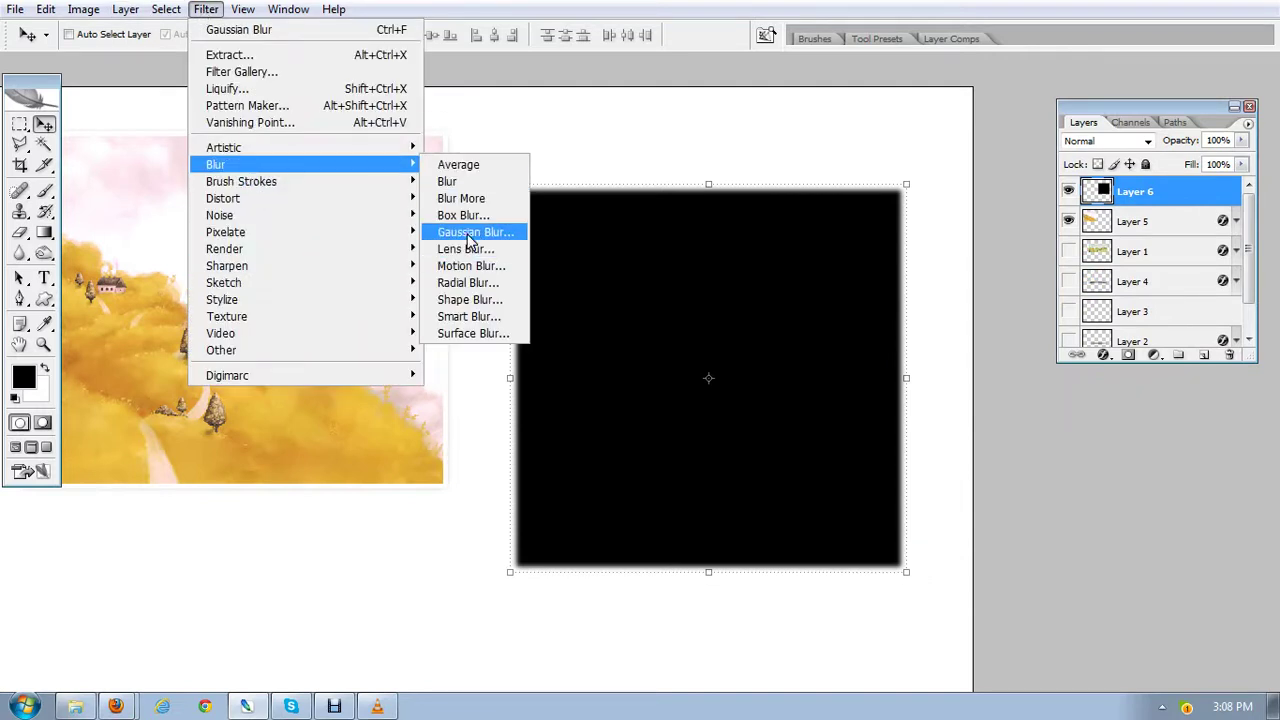
left_click(478, 266)
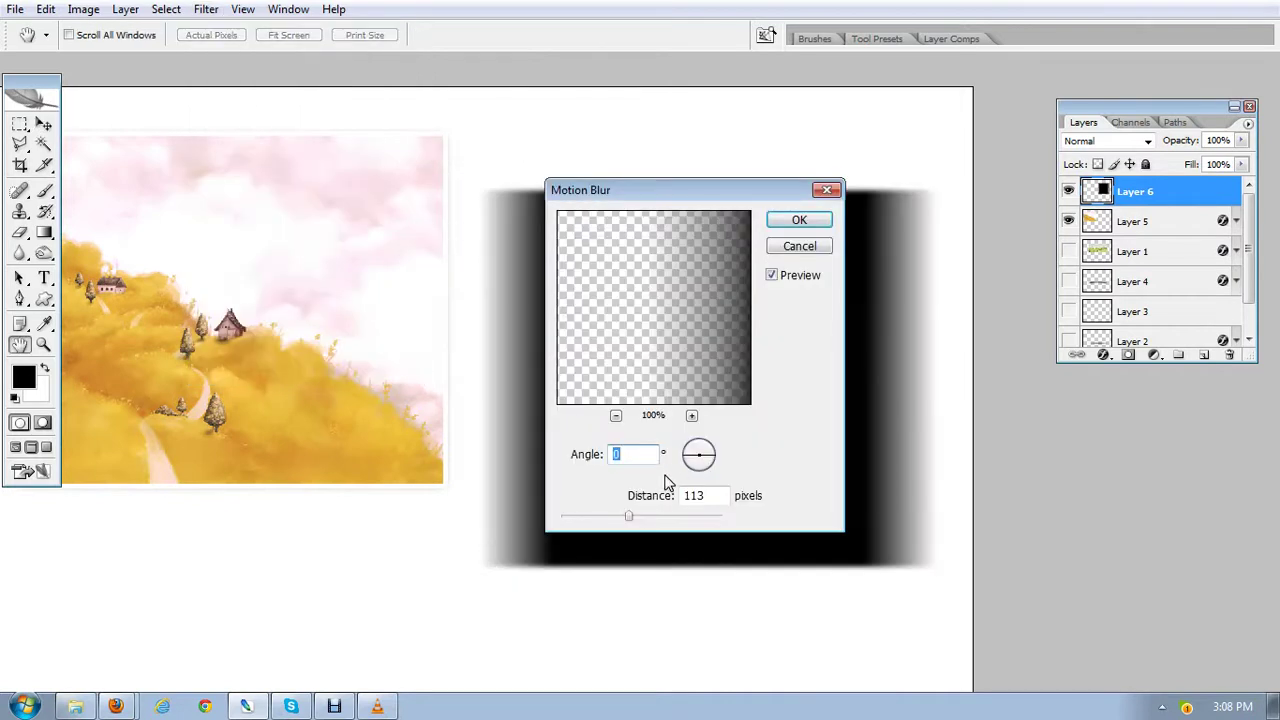
left_click_drag(629, 516, 567, 520)
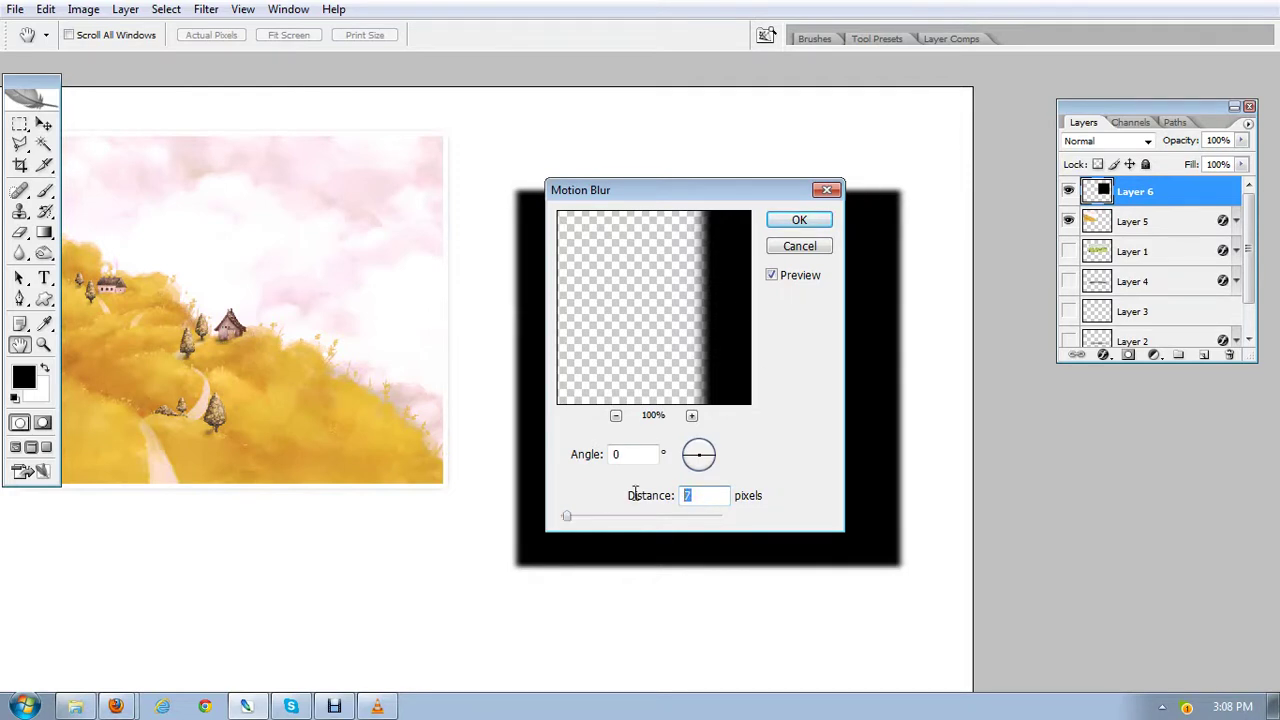
type("8")
left_click(799, 220)
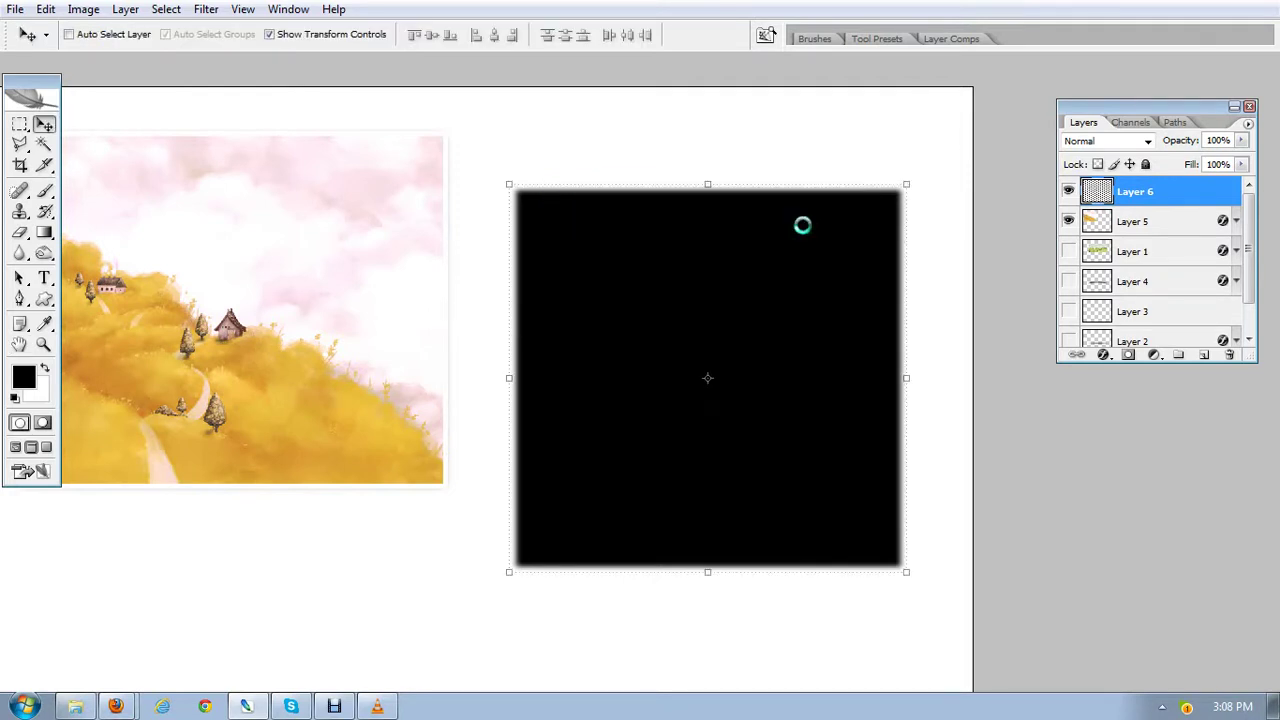
Step: Apply a second Motion Blur at a 90° vertical angle to the black rectangle
left_click(83, 9)
mouse_move(138, 8)
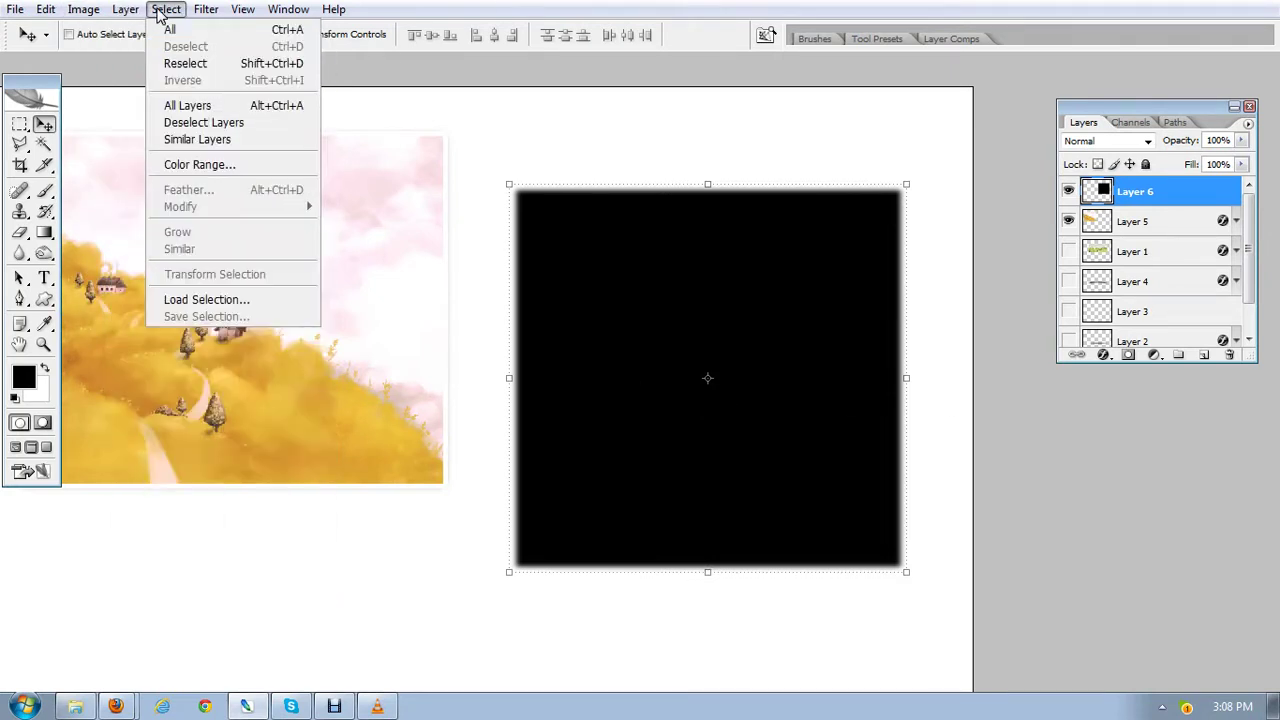
mouse_move(203, 14)
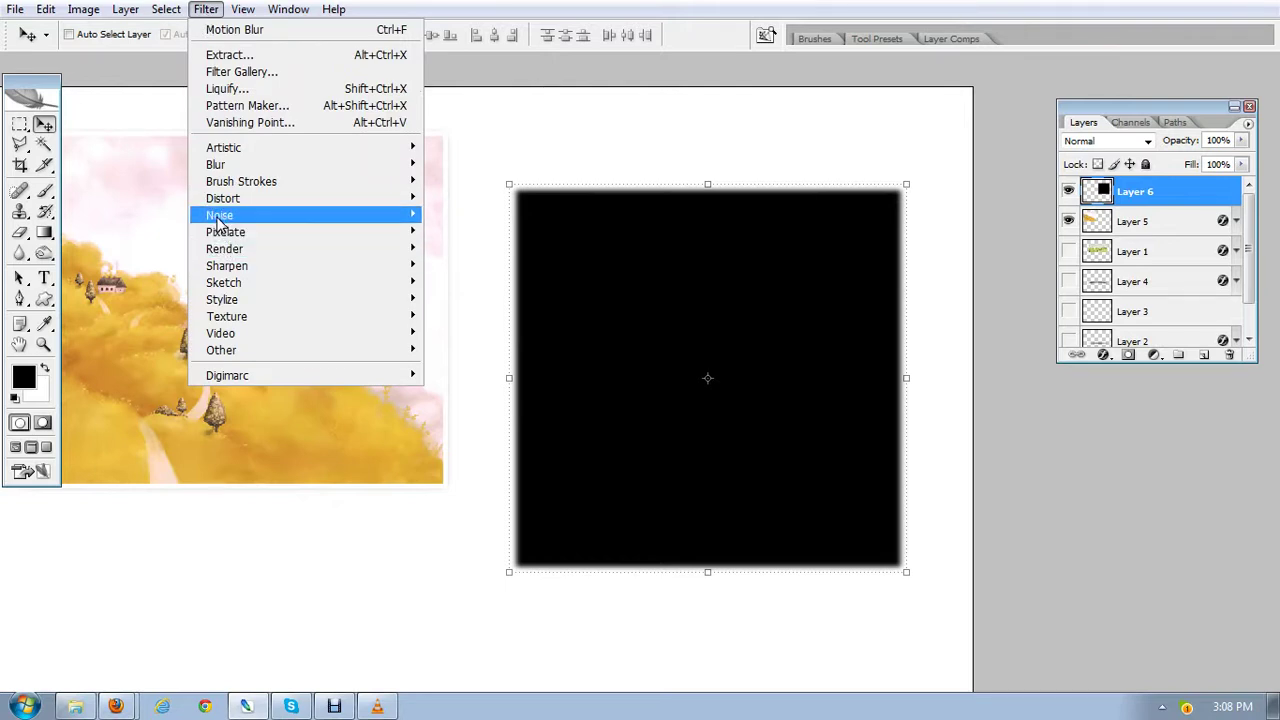
mouse_move(224, 218)
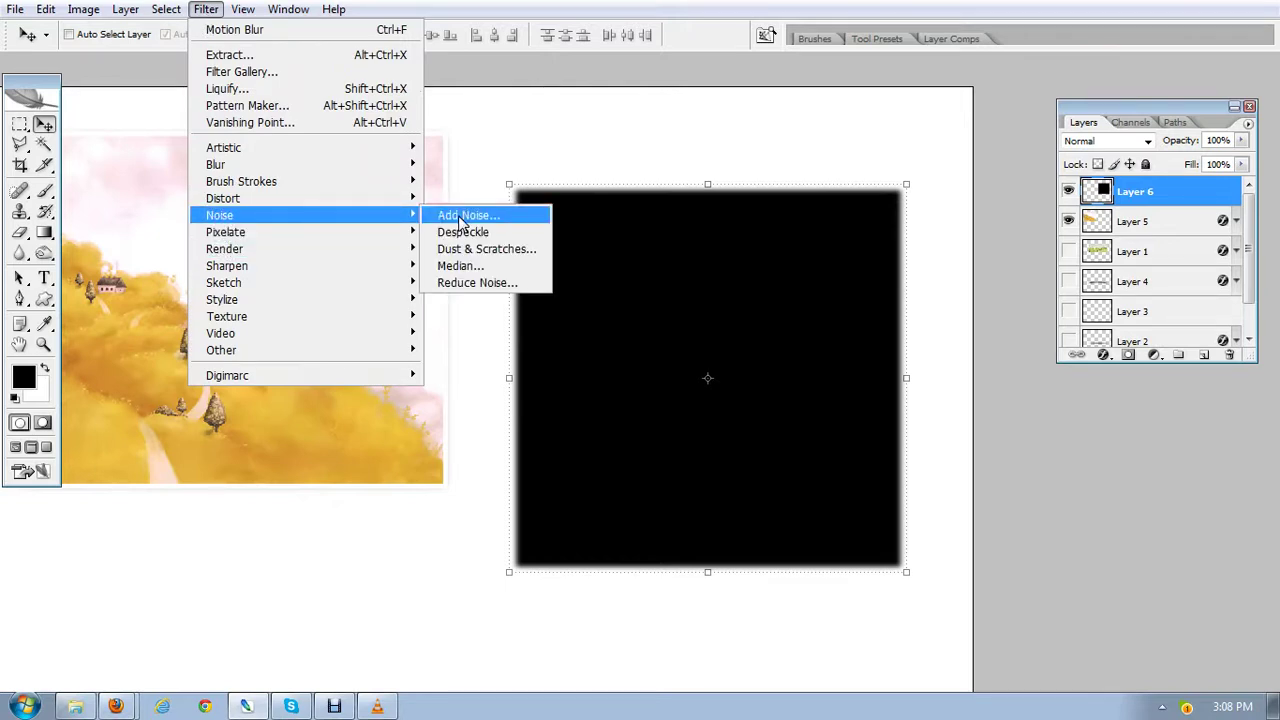
mouse_move(310, 166)
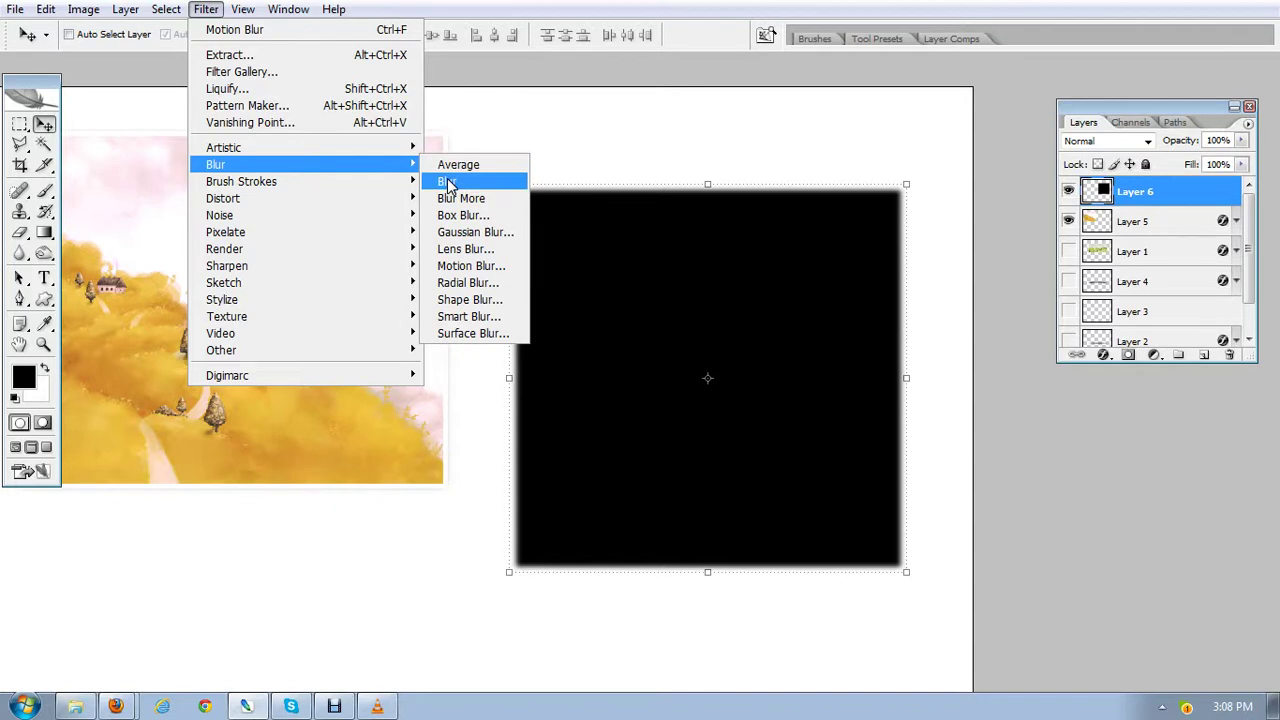
left_click(465, 266)
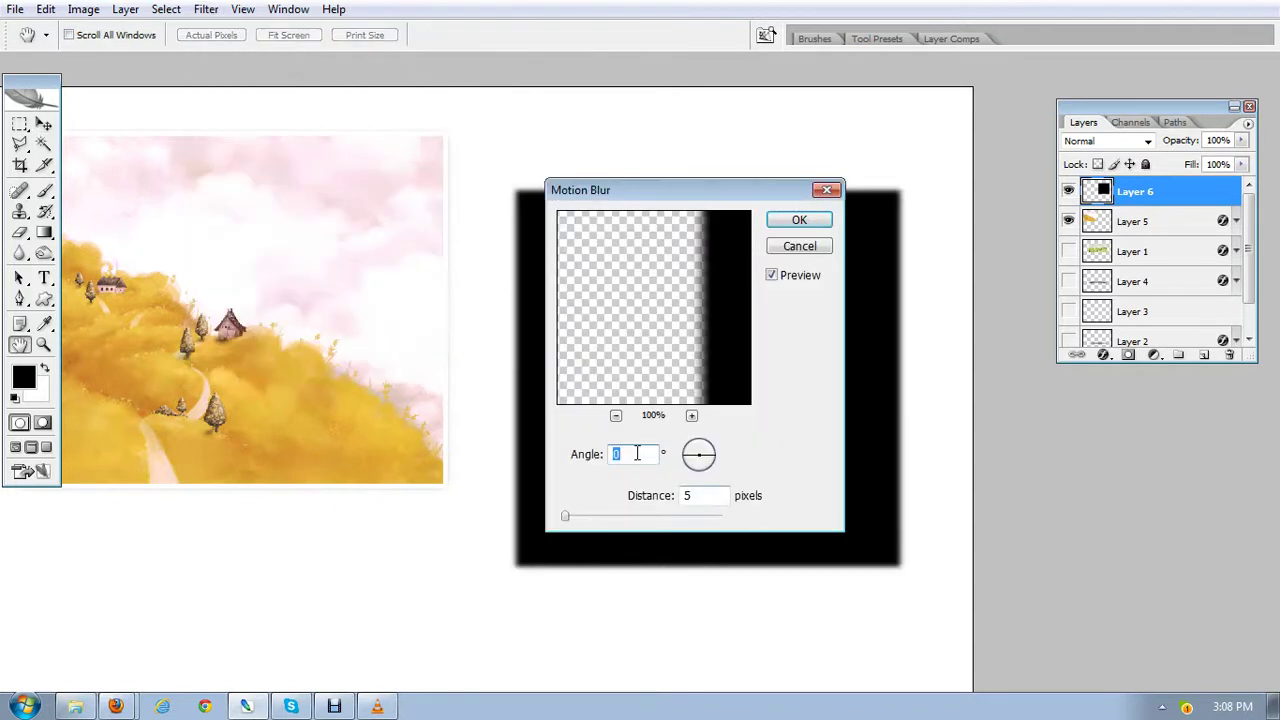
type("90")
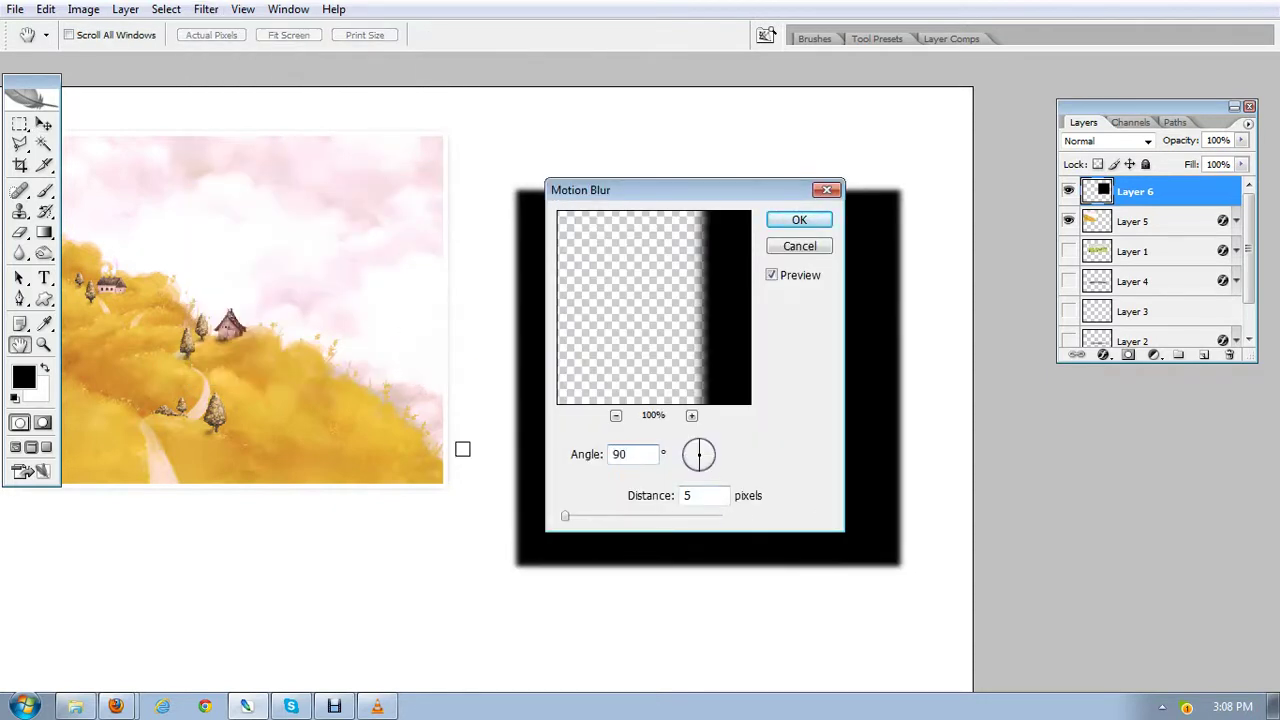
left_click(800, 219)
key("v")
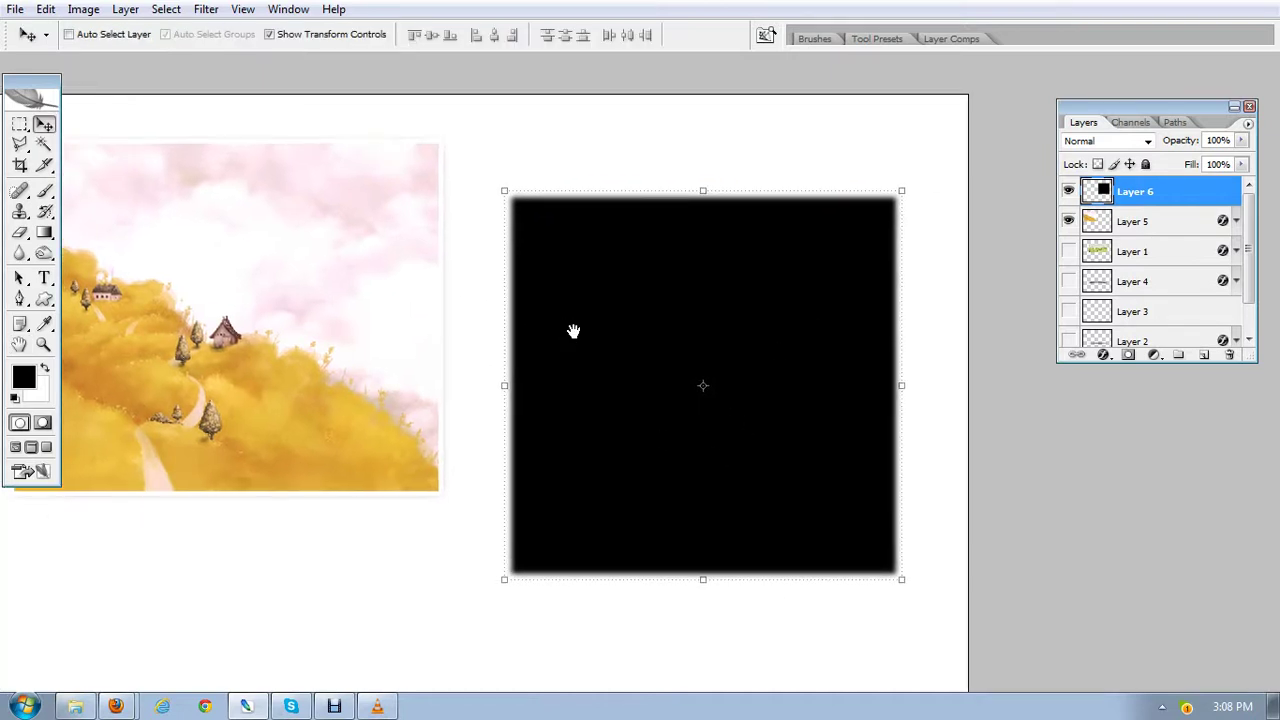
left_click(166, 10)
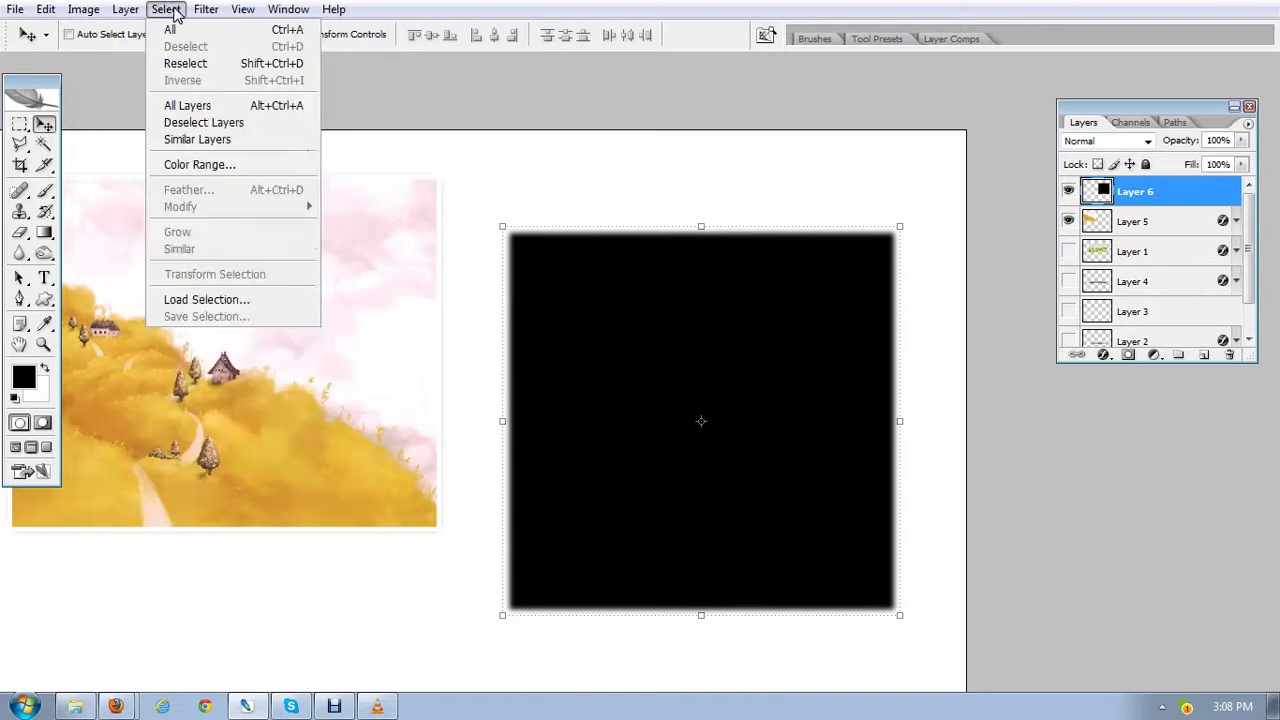
Step: Add 5.41% uniform monochromatic noise to the black square via Add Noise
mouse_move(205, 10)
mouse_move(235, 215)
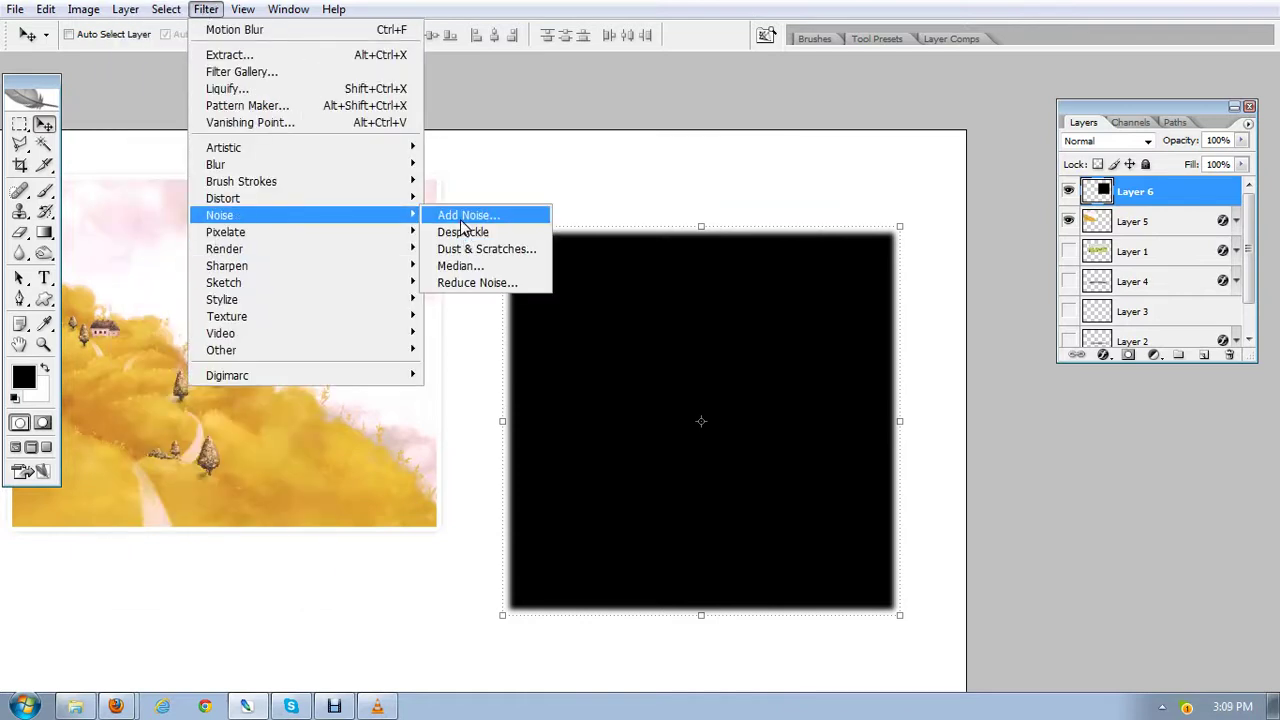
left_click(460, 212)
left_click_drag(745, 432, 751, 431)
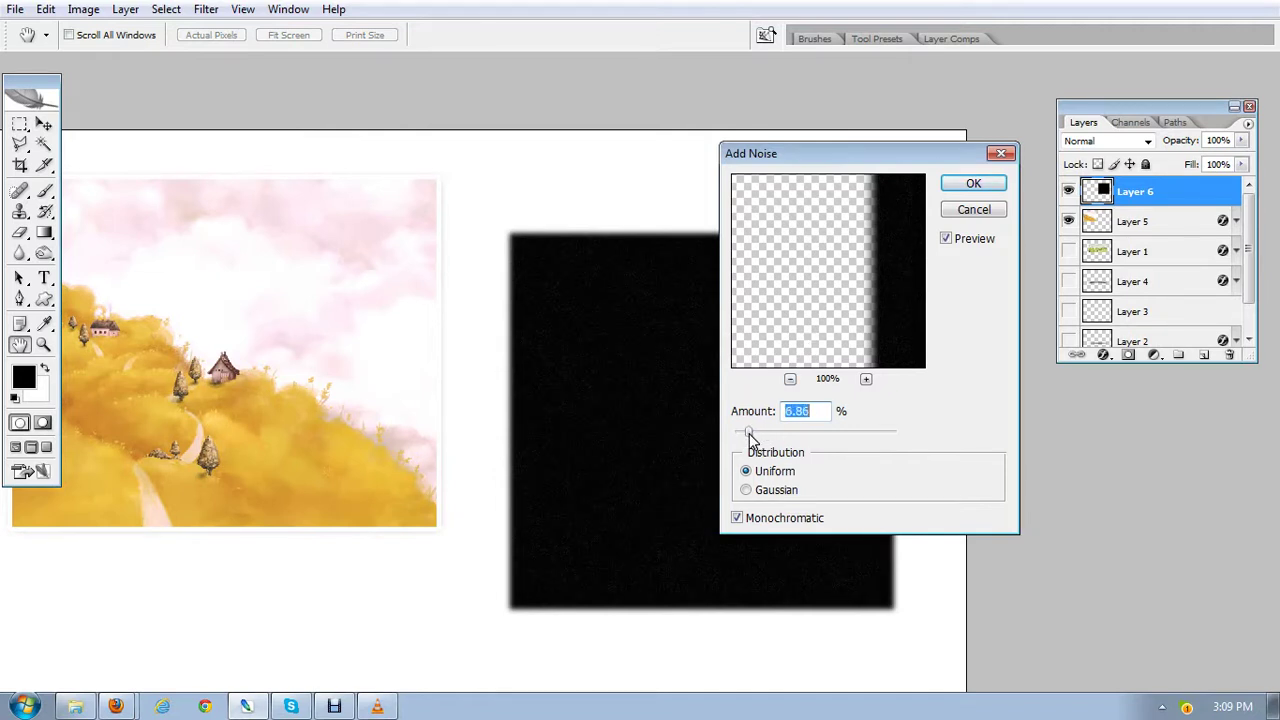
left_click(747, 490)
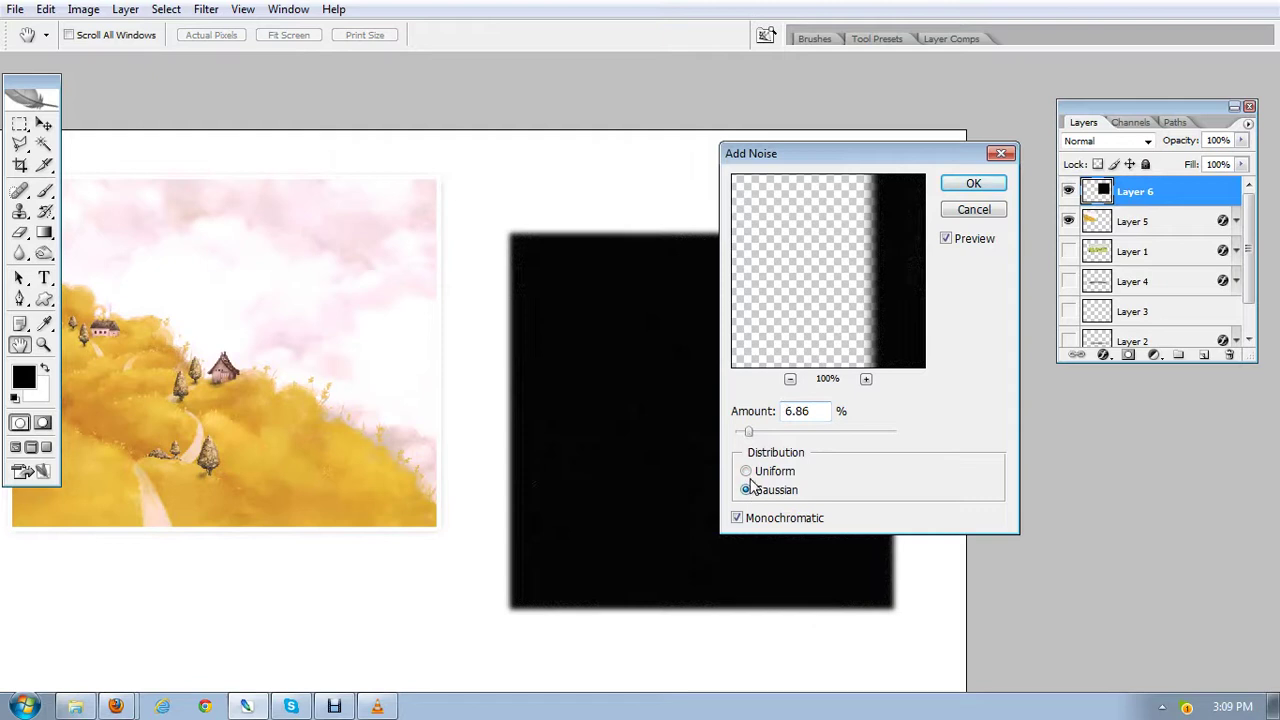
left_click(746, 471)
left_click_drag(749, 432, 746, 443)
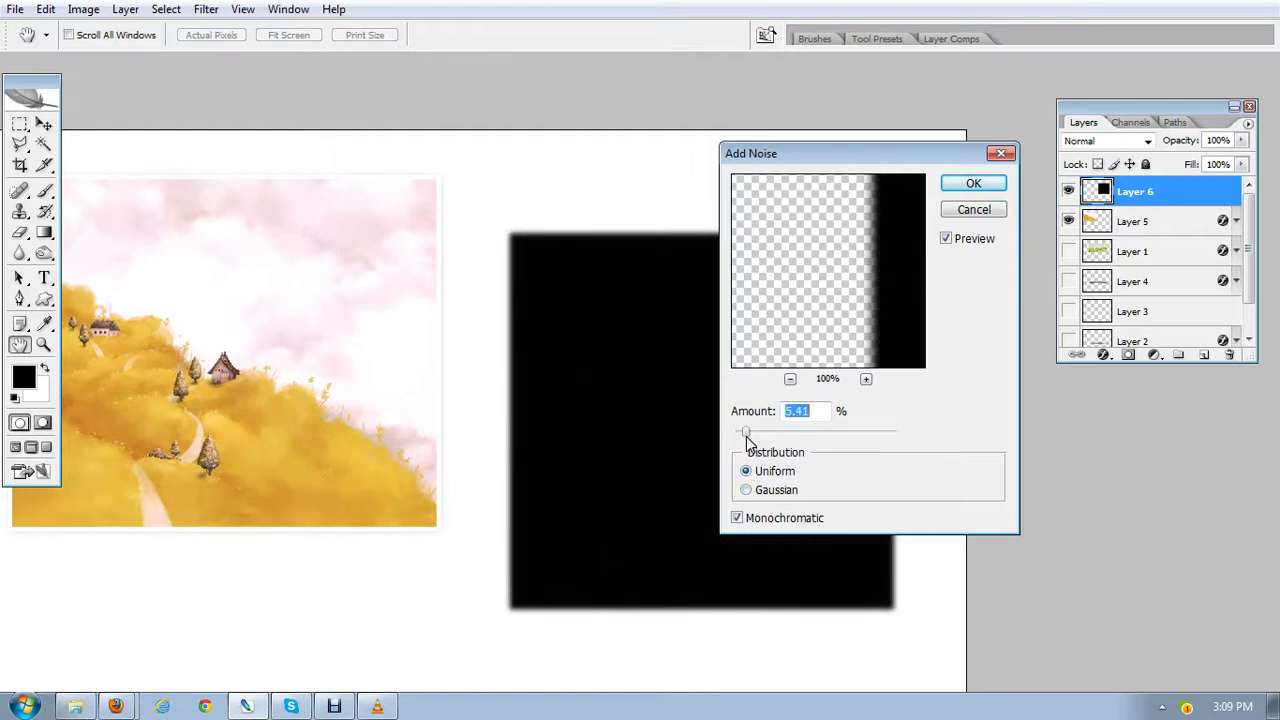
left_click(956, 190)
key("v")
left_click_drag(674, 420, 611, 429)
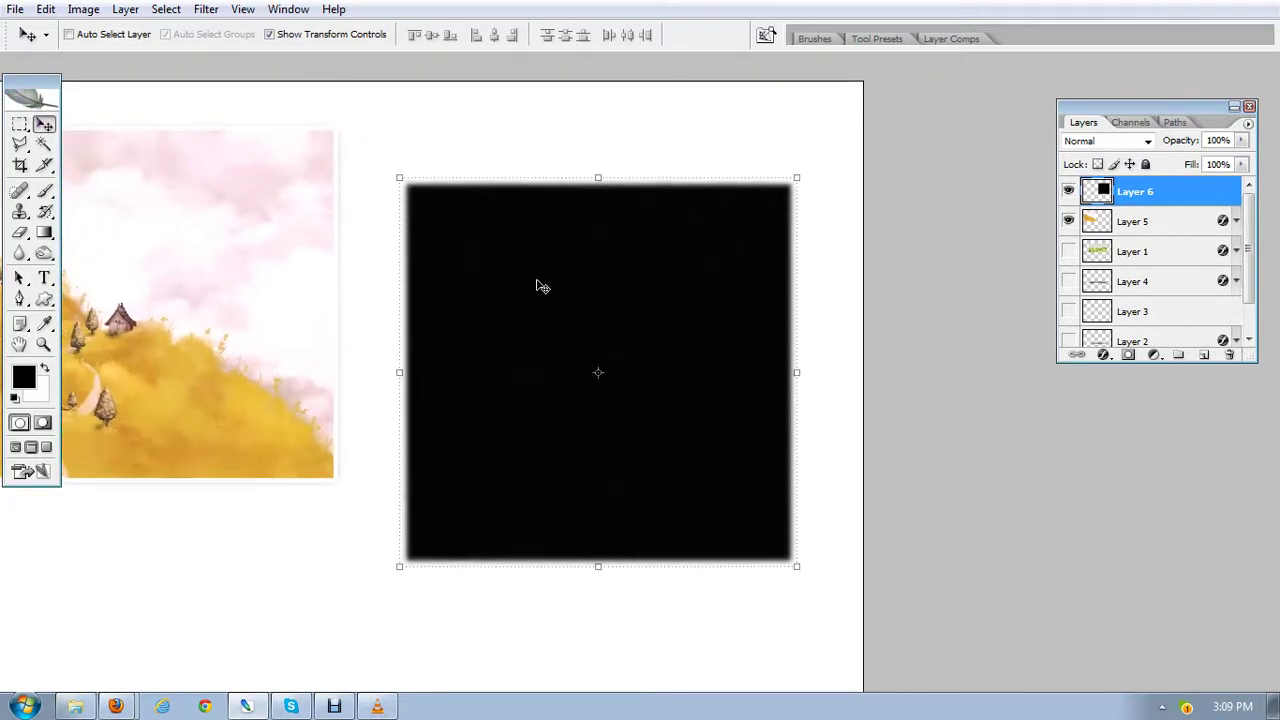
Step: Put Layer 6 beneath Layer 5 and move the black square behind the hillside photo, undoing a trial rotation
left_click_drag(473, 352, 673, 354)
left_click_drag(1113, 197, 1196, 236)
left_click_drag(395, 305, 597, 311)
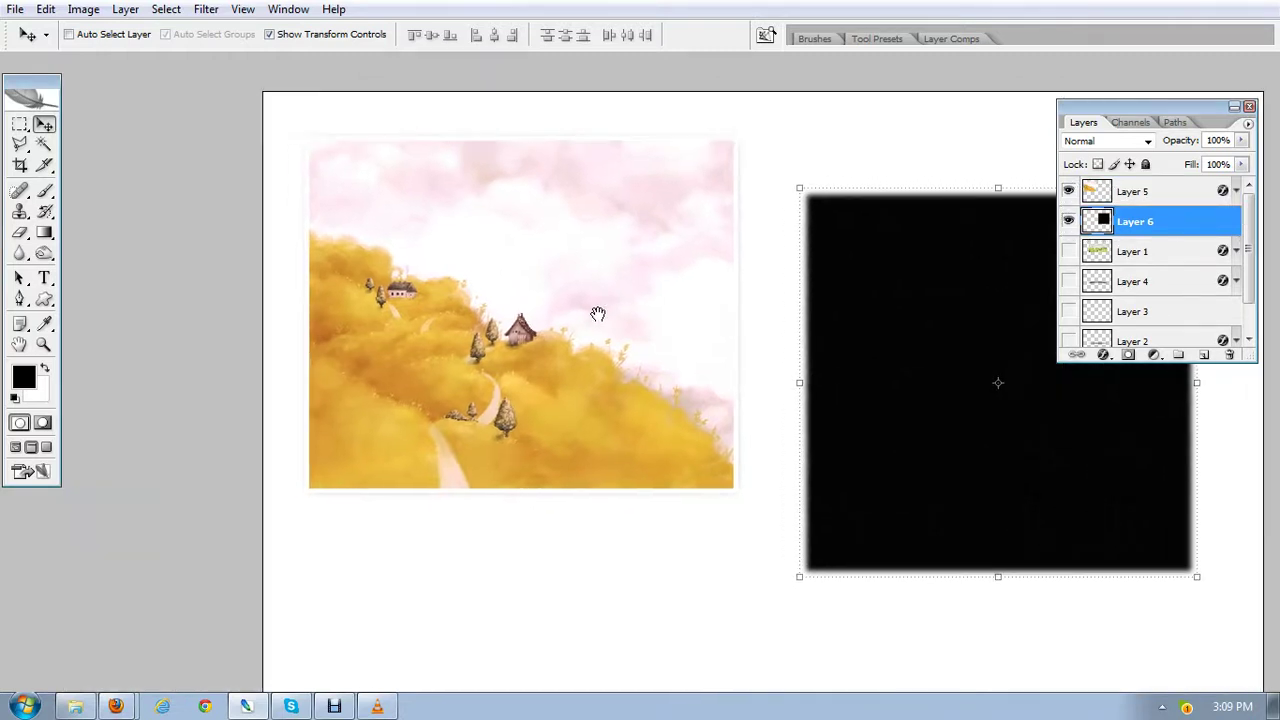
left_click_drag(890, 320, 429, 252)
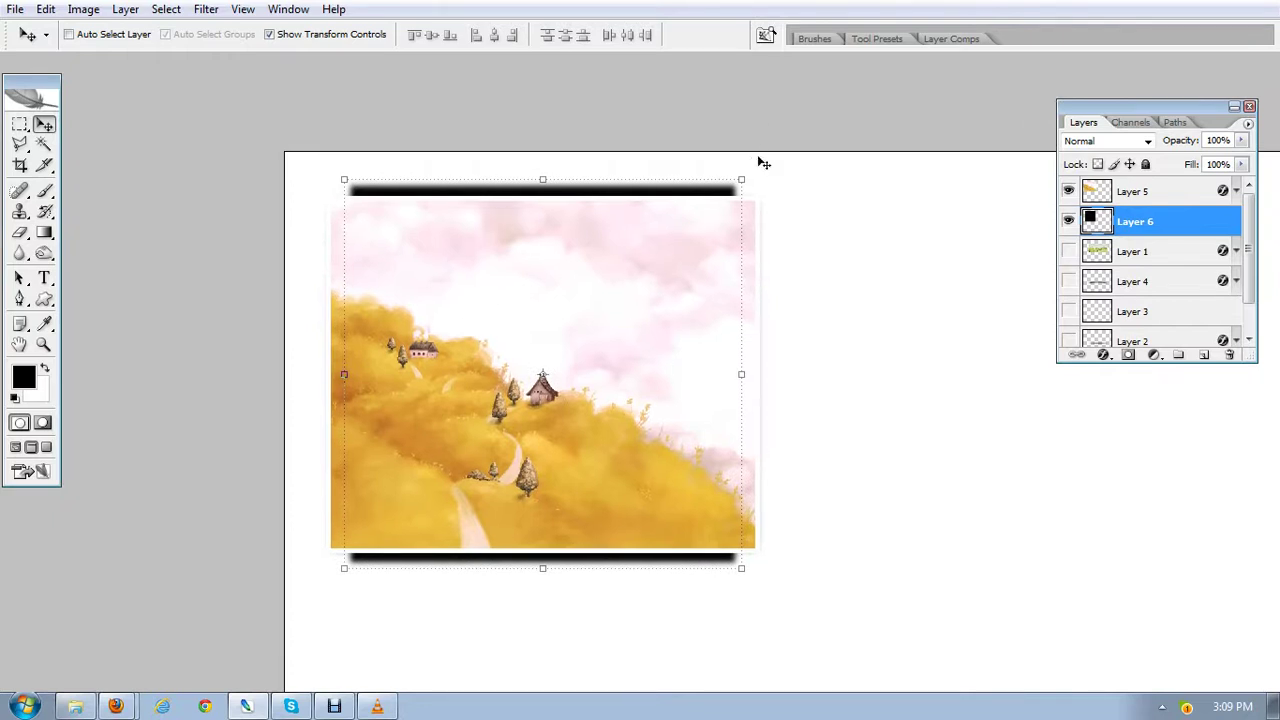
left_click_drag(751, 166, 958, 617)
key("Return")
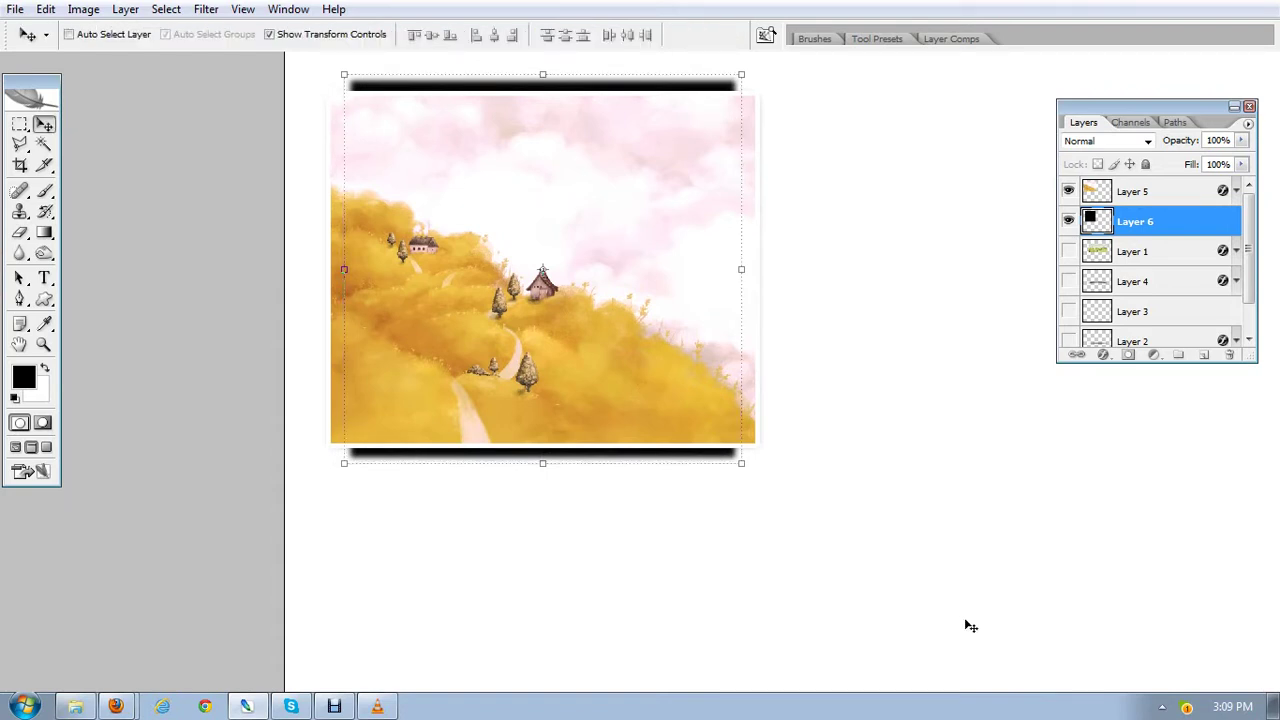
key("ctrl+z")
scroll(930, 440, "up", 2)
left_click_drag(923, 477, 522, 416)
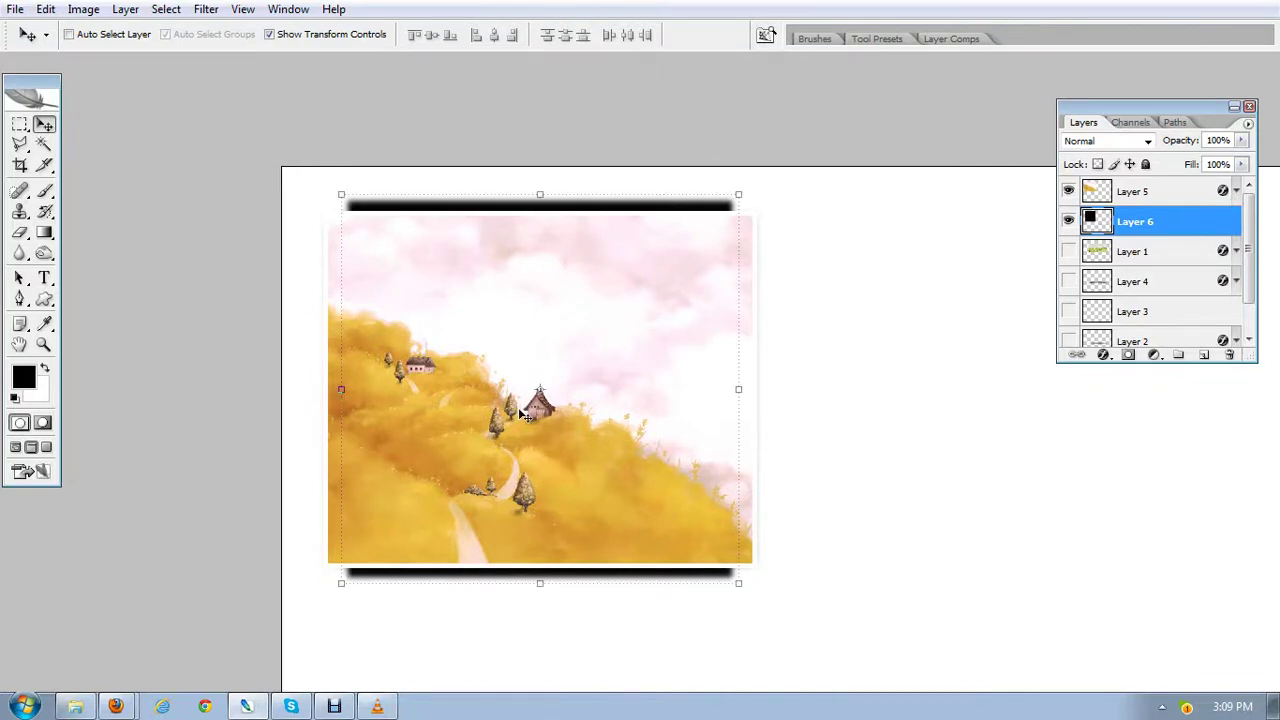
Step: Resize the black shape's edges to about 106.8% width and 89.2% height behind the photo
left_click_drag(537, 577, 541, 558)
left_click_drag(541, 197, 541, 215)
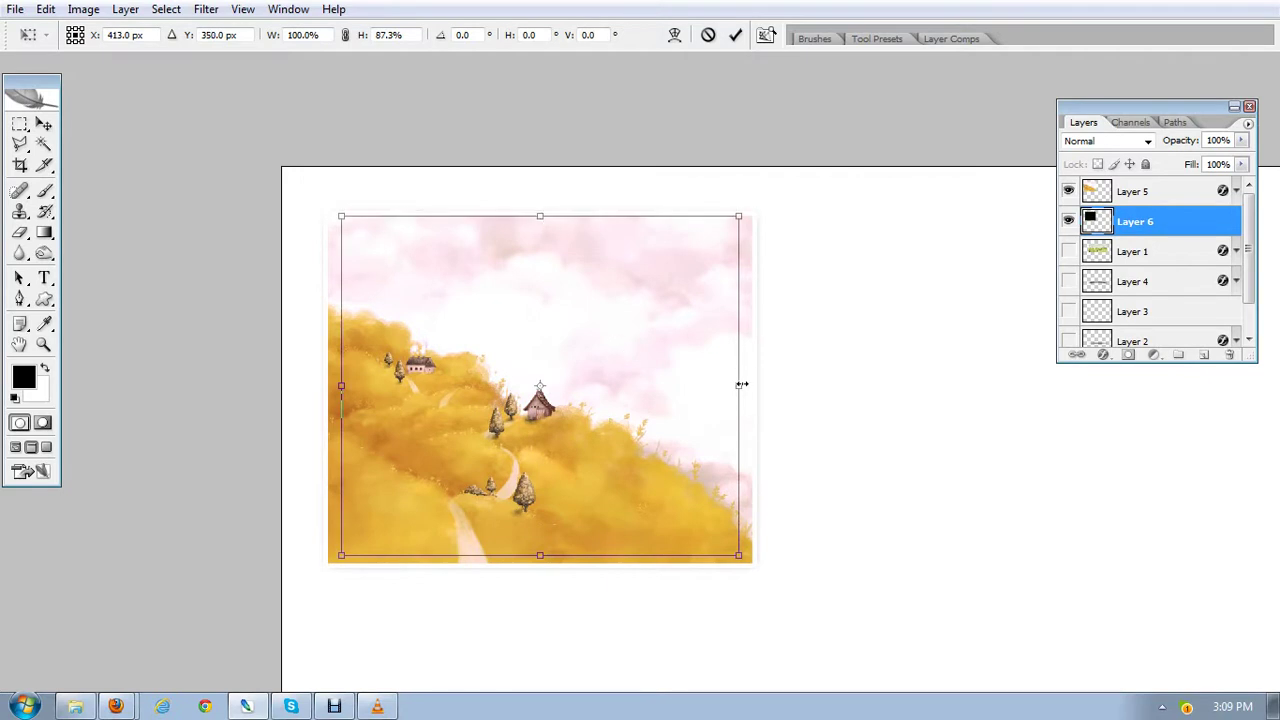
left_click_drag(741, 384, 755, 386)
left_click_drag(342, 384, 328, 385)
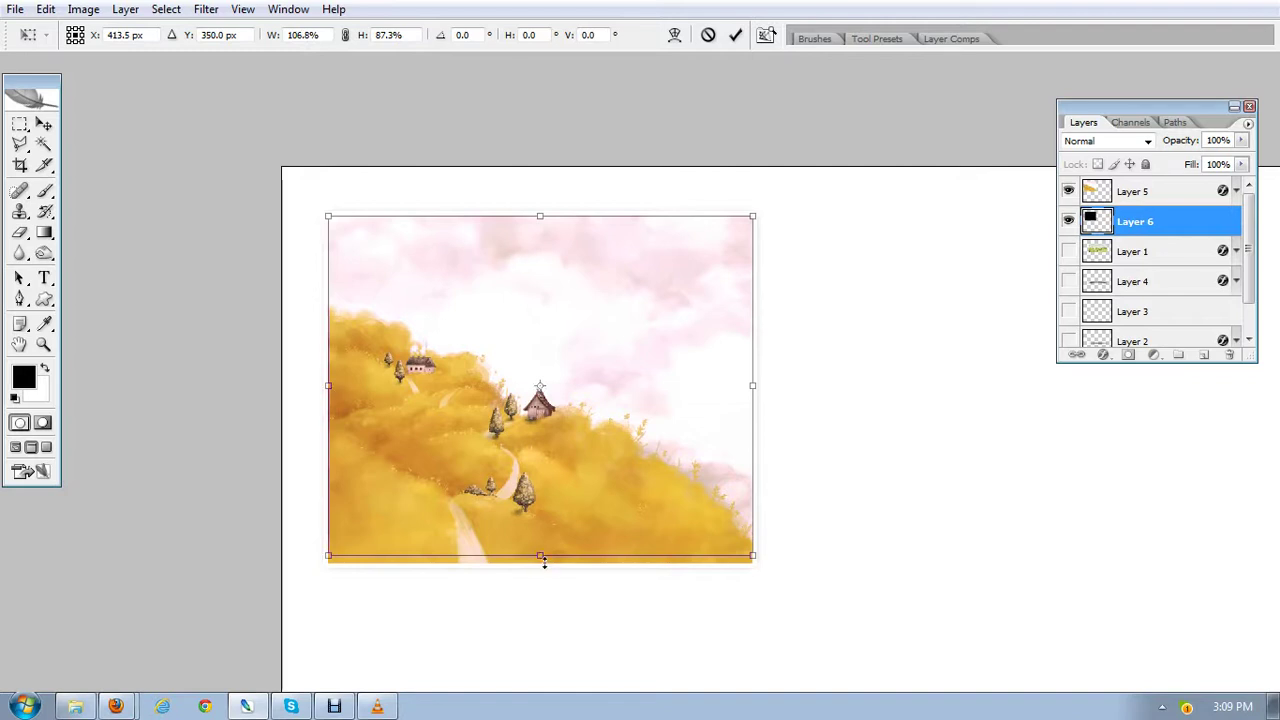
left_click_drag(540, 555, 540, 562)
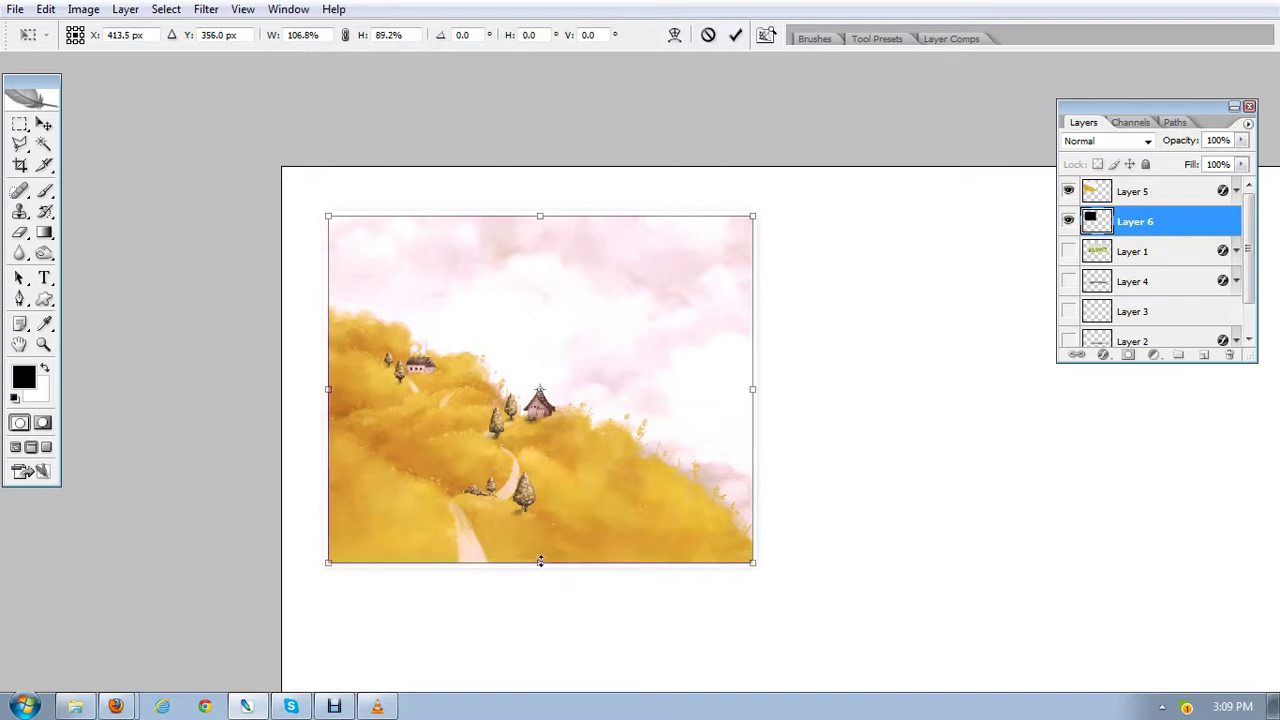
Step: Warp Layer 6's black shadow so its left and right edges bulge outward, then apply
right_click(755, 390)
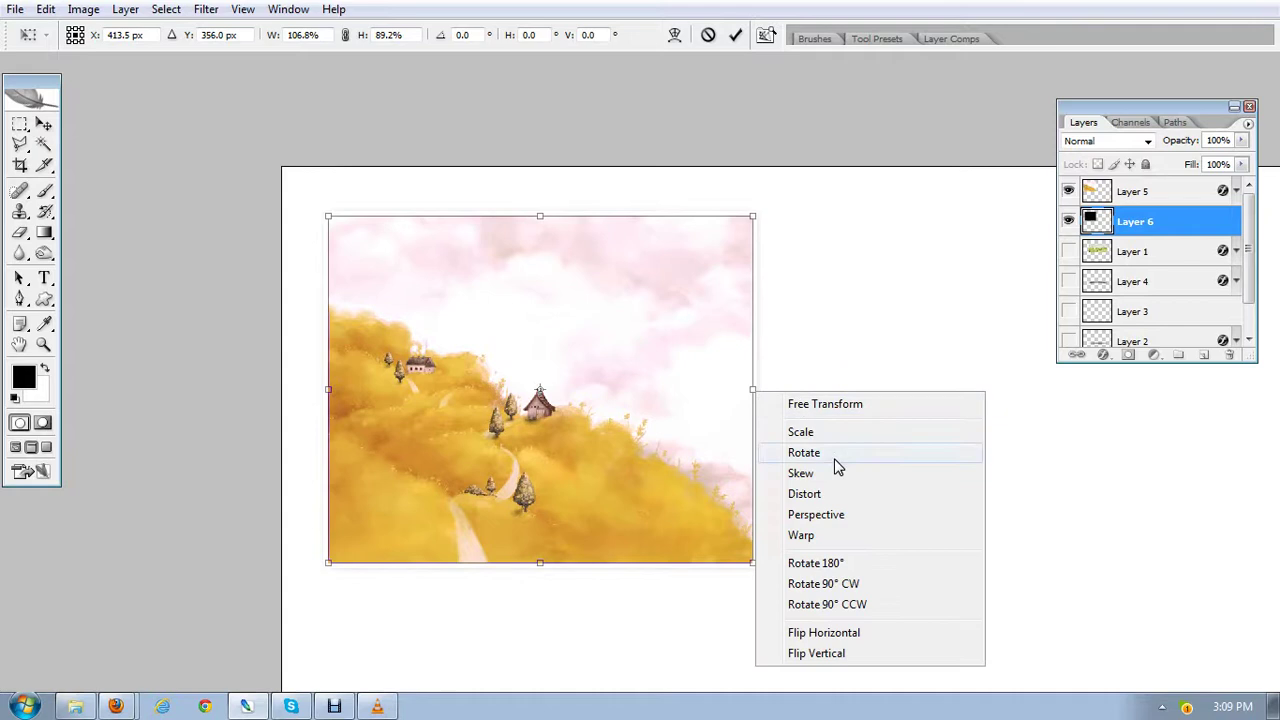
left_click(826, 538)
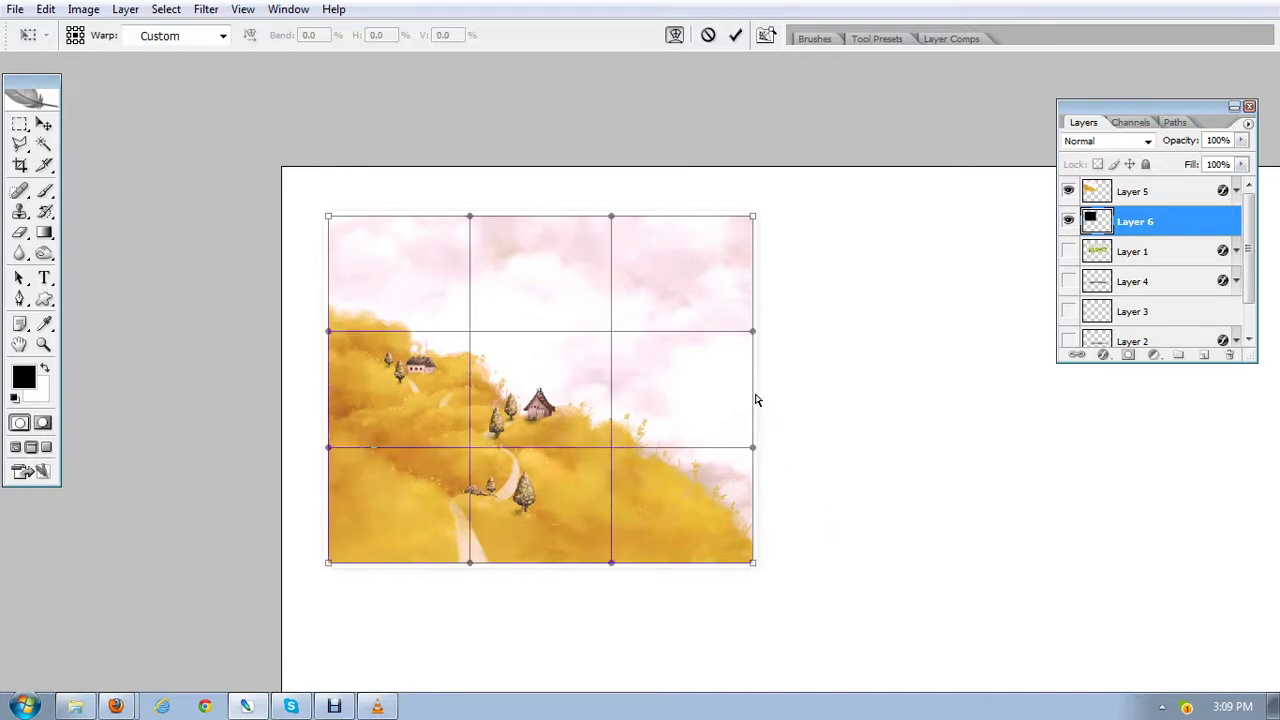
left_click_drag(756, 400, 764, 392)
left_click_drag(336, 391, 318, 395)
key("Return")
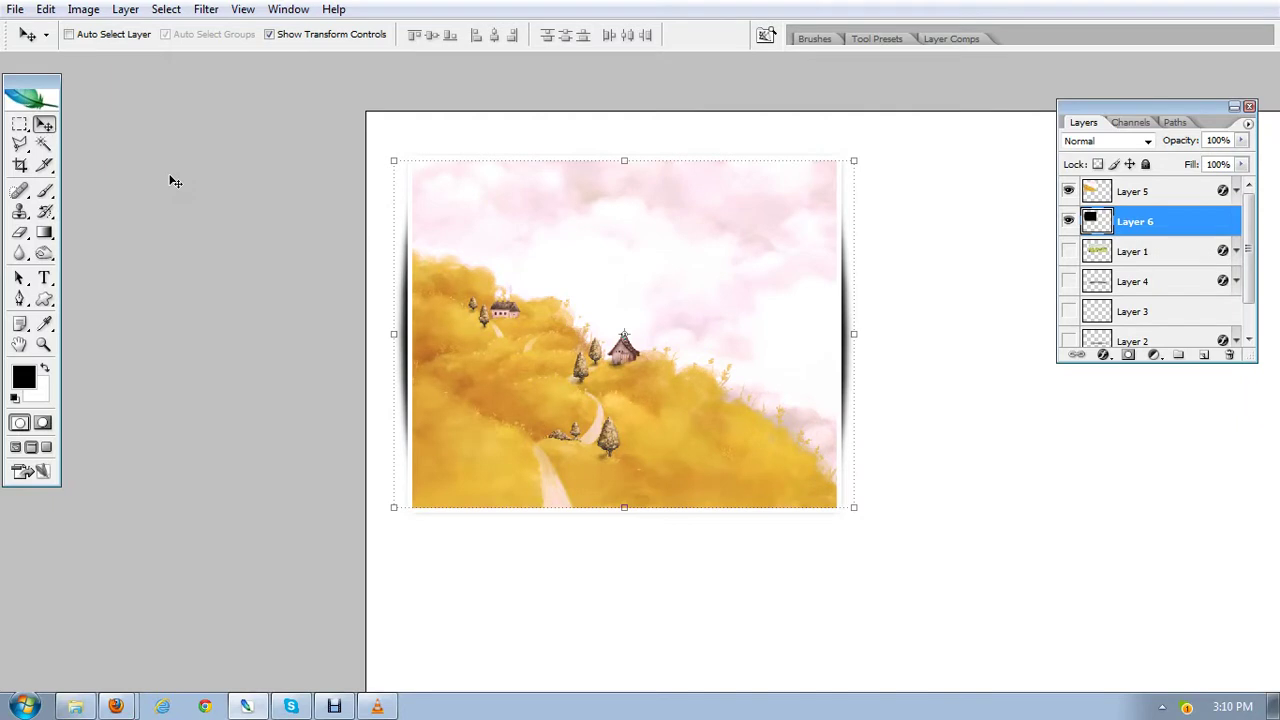
Step: Link Layer 5 and Layer 6, then move the photo and shadow right and down
left_click(1198, 200, "shift")
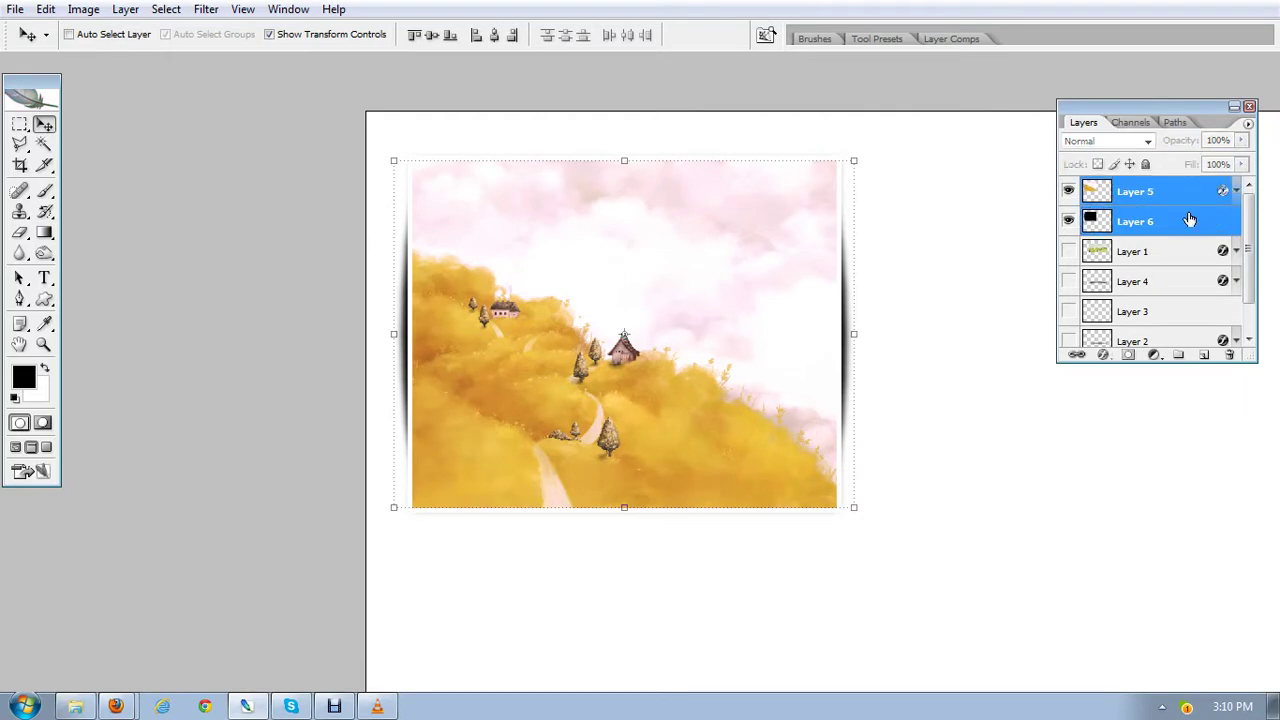
left_click(1077, 355)
left_click_drag(705, 330, 957, 388)
Step: Give the shadow layer a grey #707070 Color Overlay style
double_click(1186, 221)
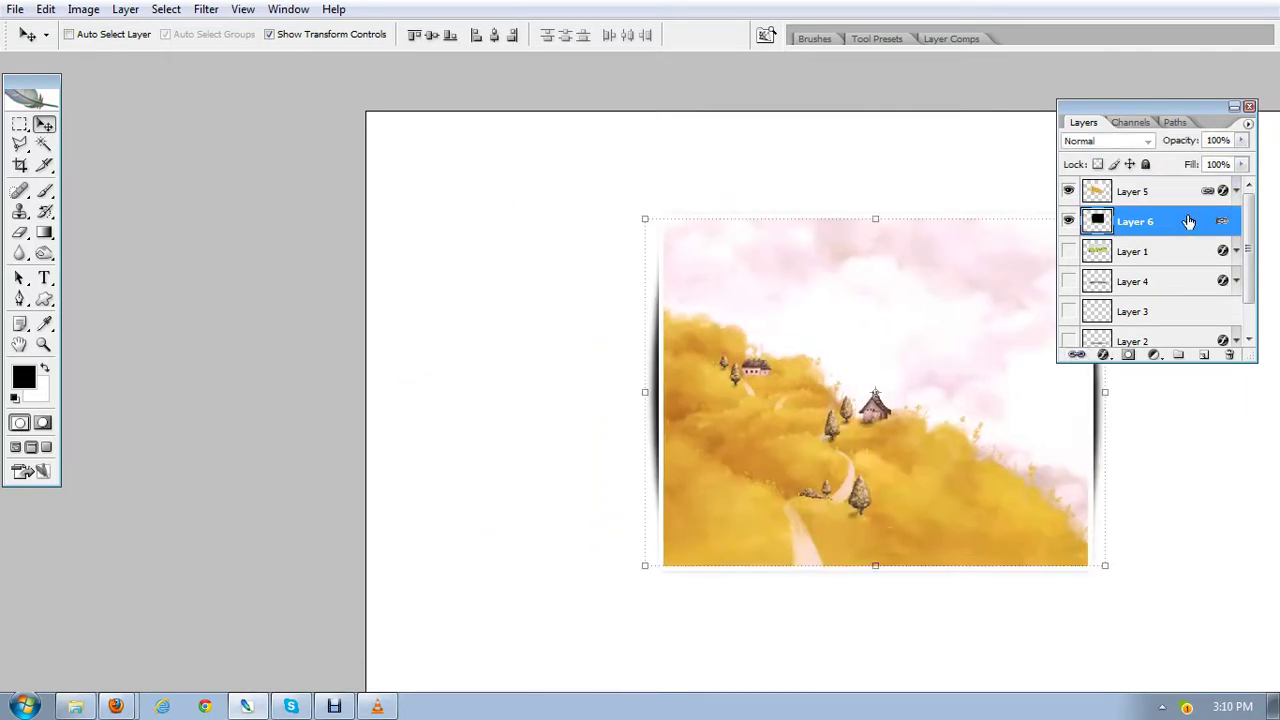
left_click_drag(954, 172, 1116, 165)
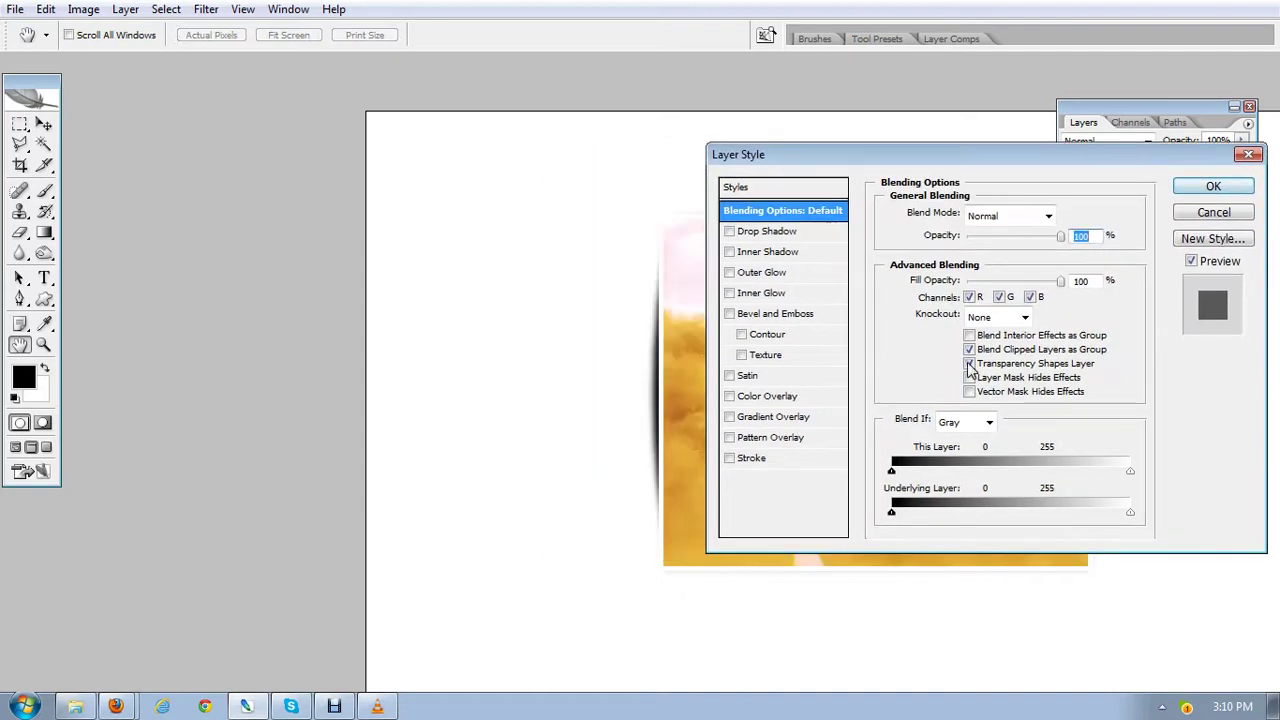
left_click(797, 397)
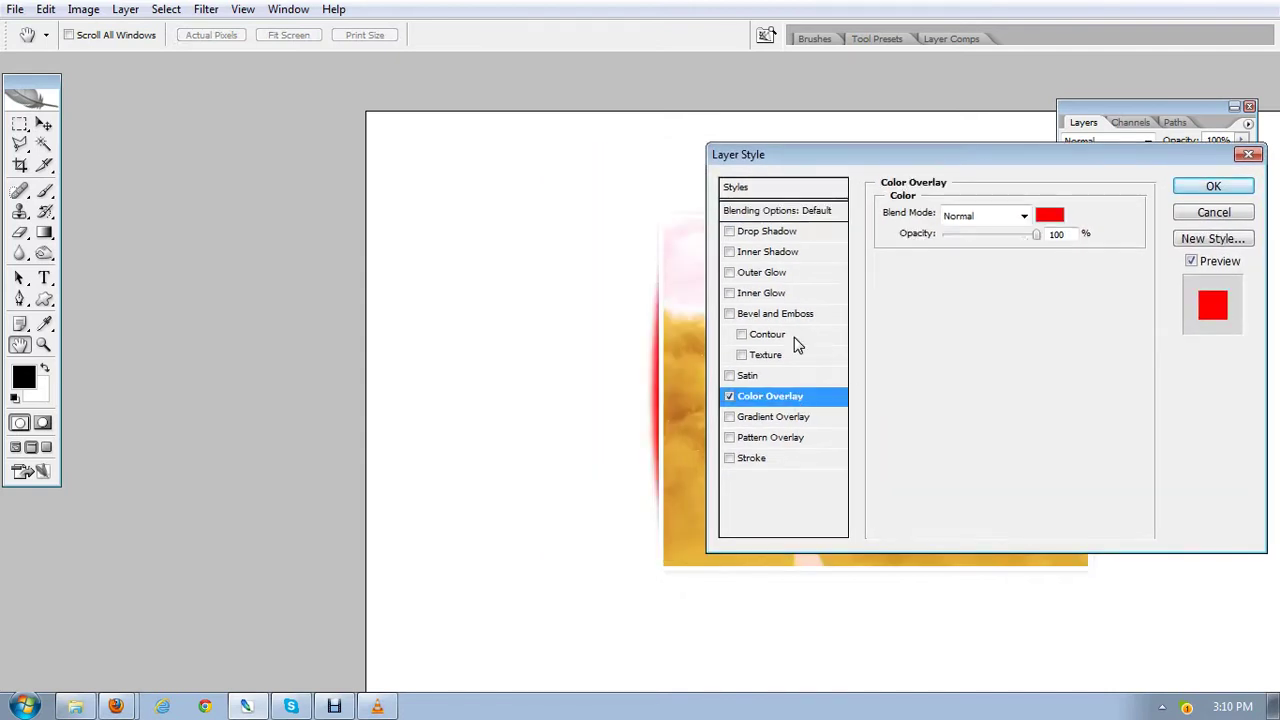
left_click(1052, 215)
left_click(720, 278)
mouse_move(720, 278)
left_mouse_down()
mouse_move(713, 322)
mouse_move(743, 300)
left_mouse_up()
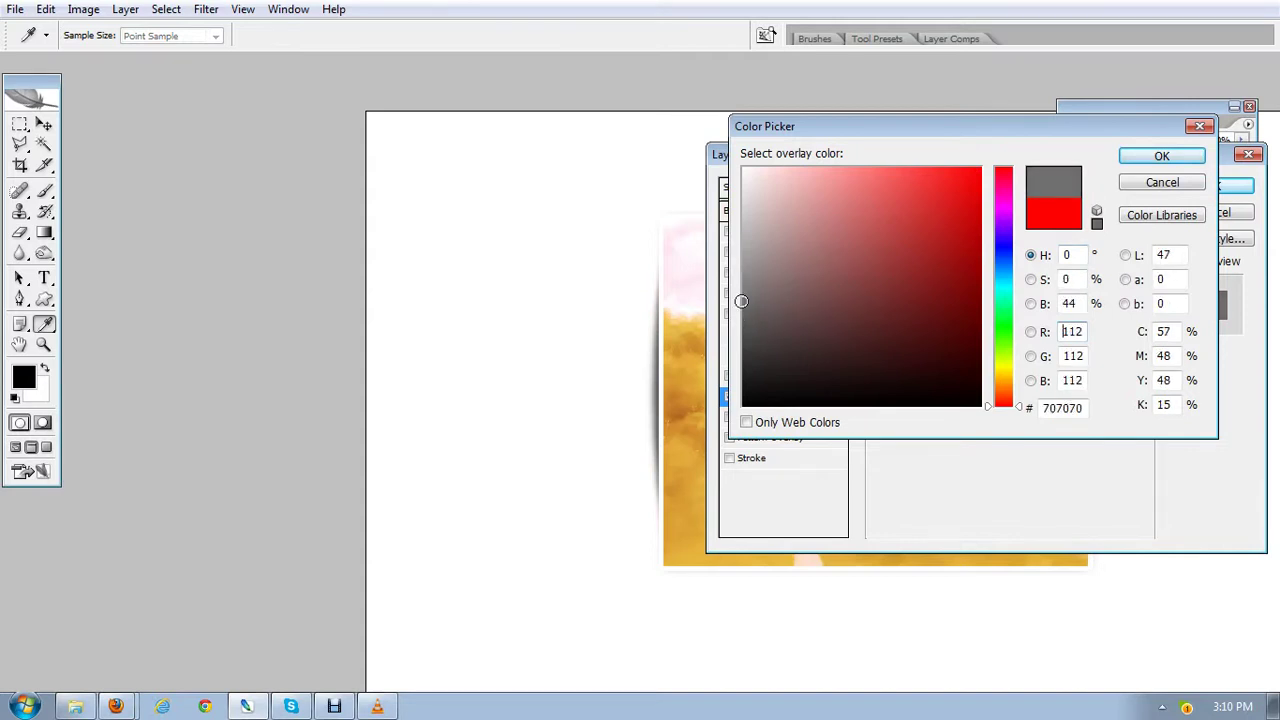
left_click(1161, 157)
left_click(1218, 185)
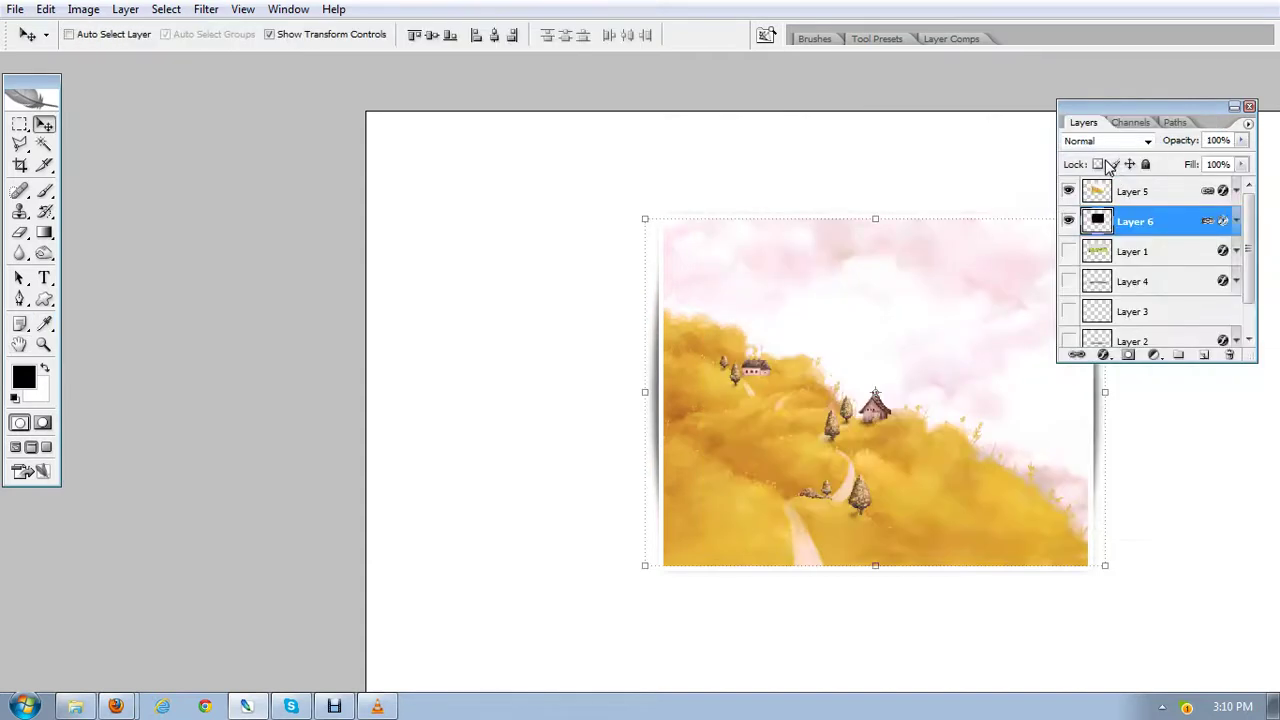